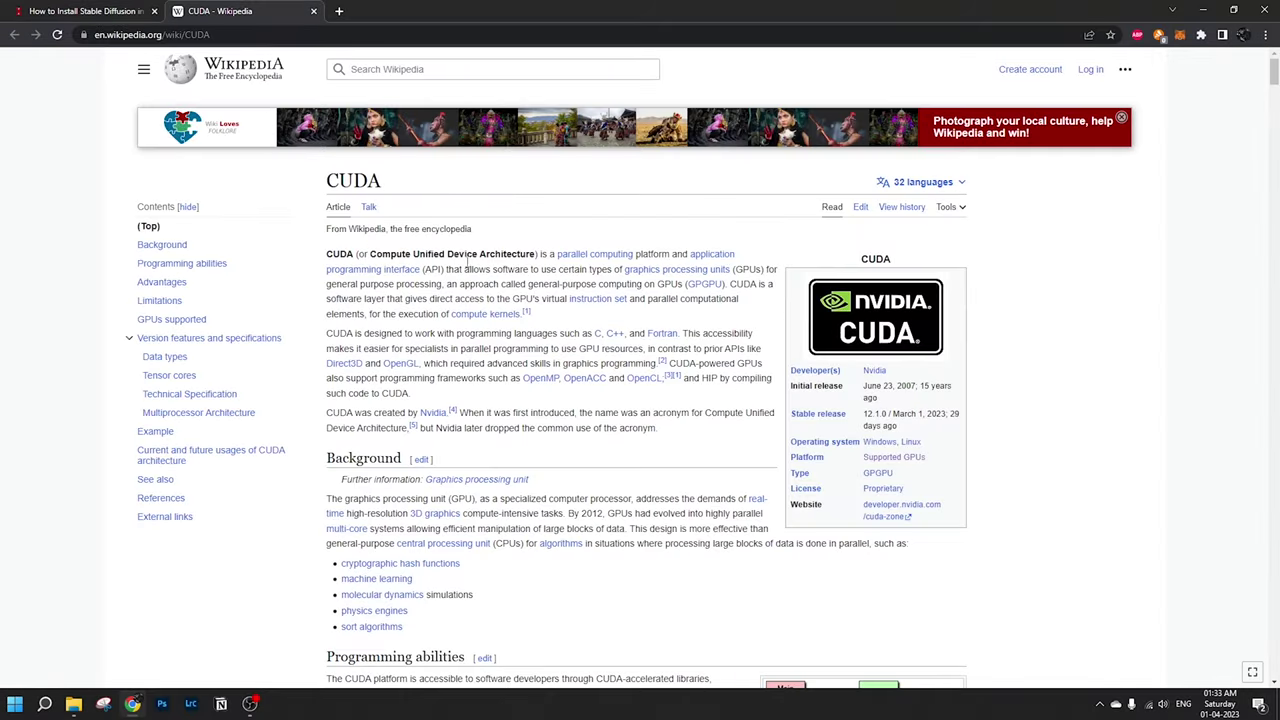
Step: Scroll through the CUDA article's supported-GPU table to check GPU compatibility
{"action": "scroll", "coordinate": [563, 327], "scroll_direction": "down", "scroll_amount": 20}
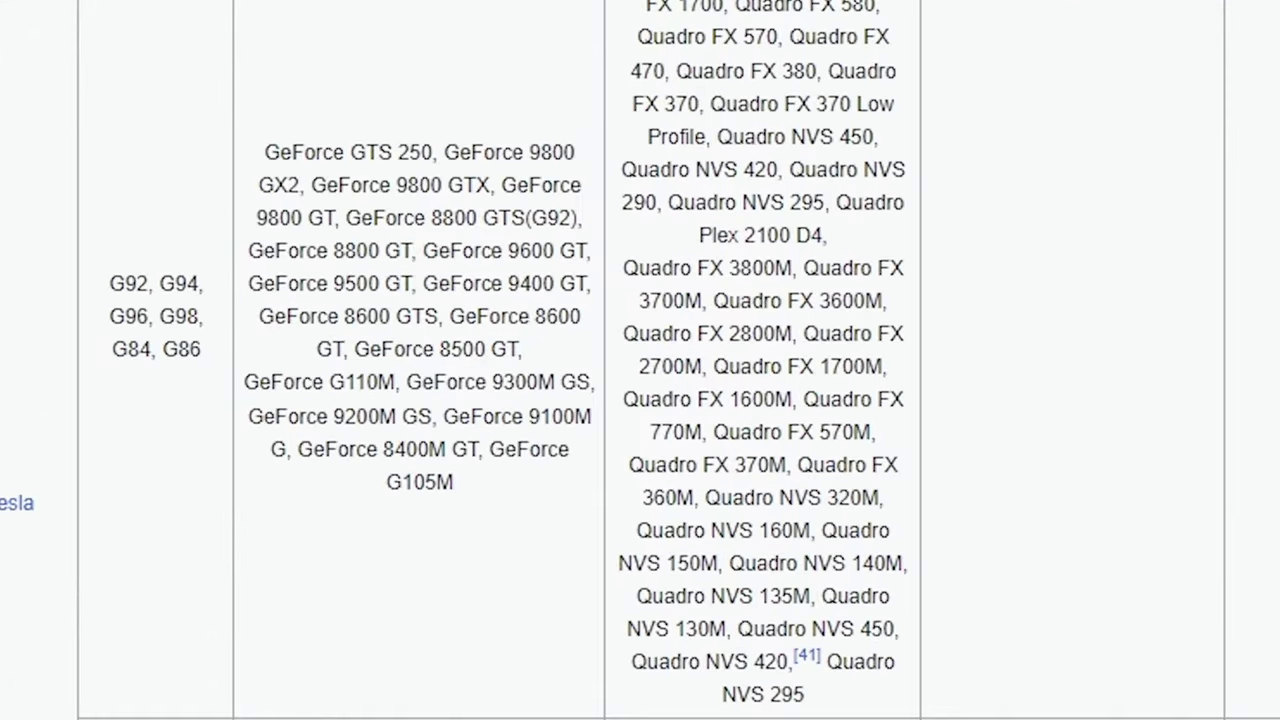
{"action": "scroll", "coordinate": [482, 152], "scroll_direction": "down", "scroll_amount": 10}
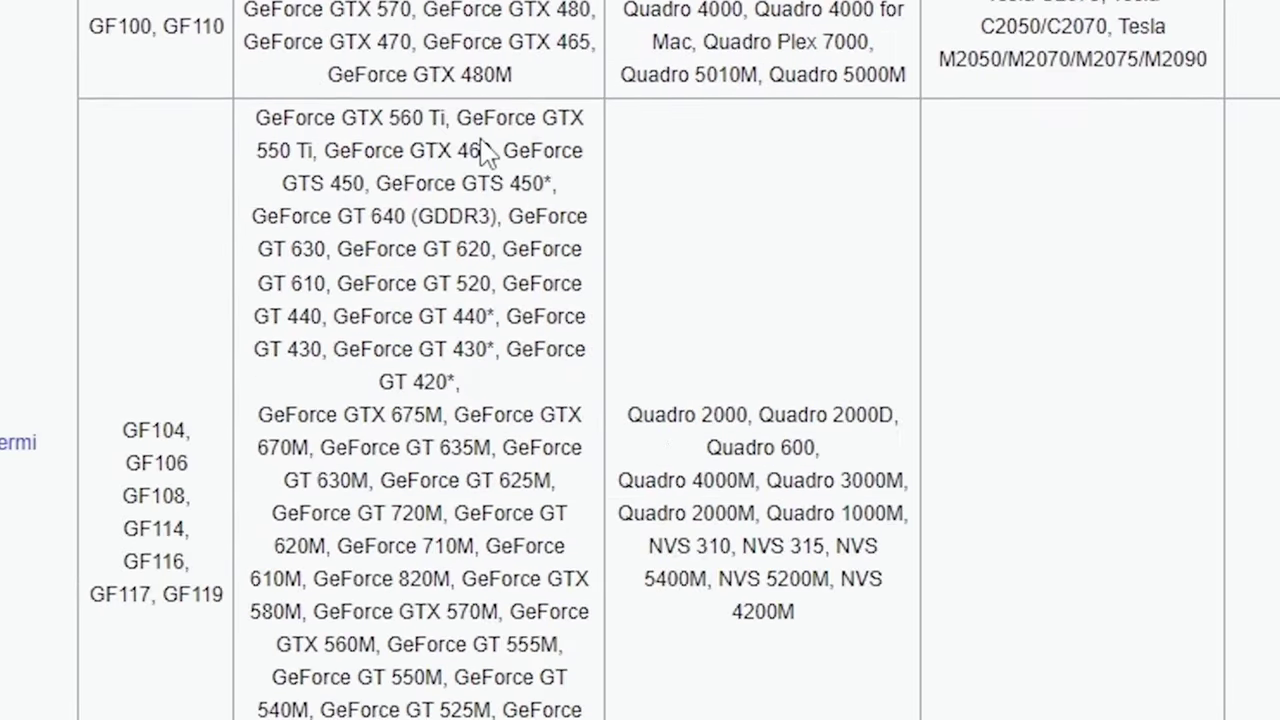
{"action": "scroll", "coordinate": [482, 152], "scroll_direction": "down", "scroll_amount": 8}
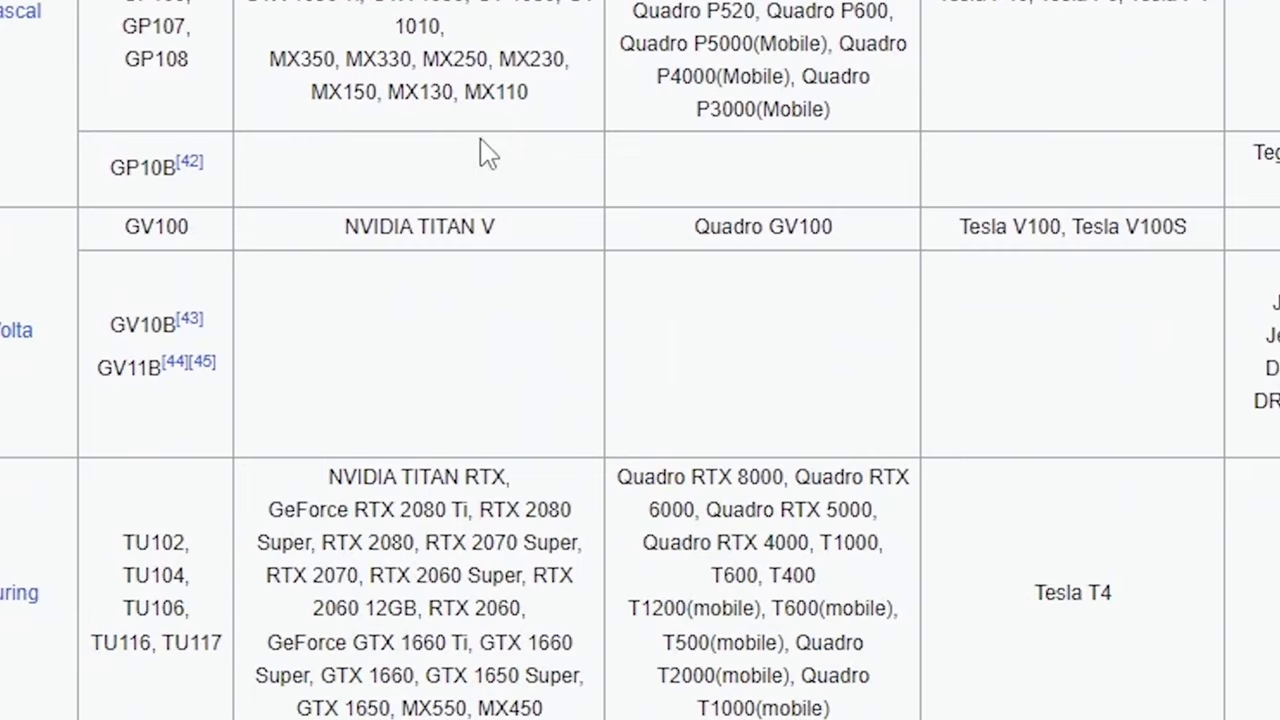
{"action": "scroll", "coordinate": [484, 150], "scroll_direction": "down", "scroll_amount": 5}
{"action": "scroll", "coordinate": [485, 145], "scroll_direction": "up", "scroll_amount": 5}
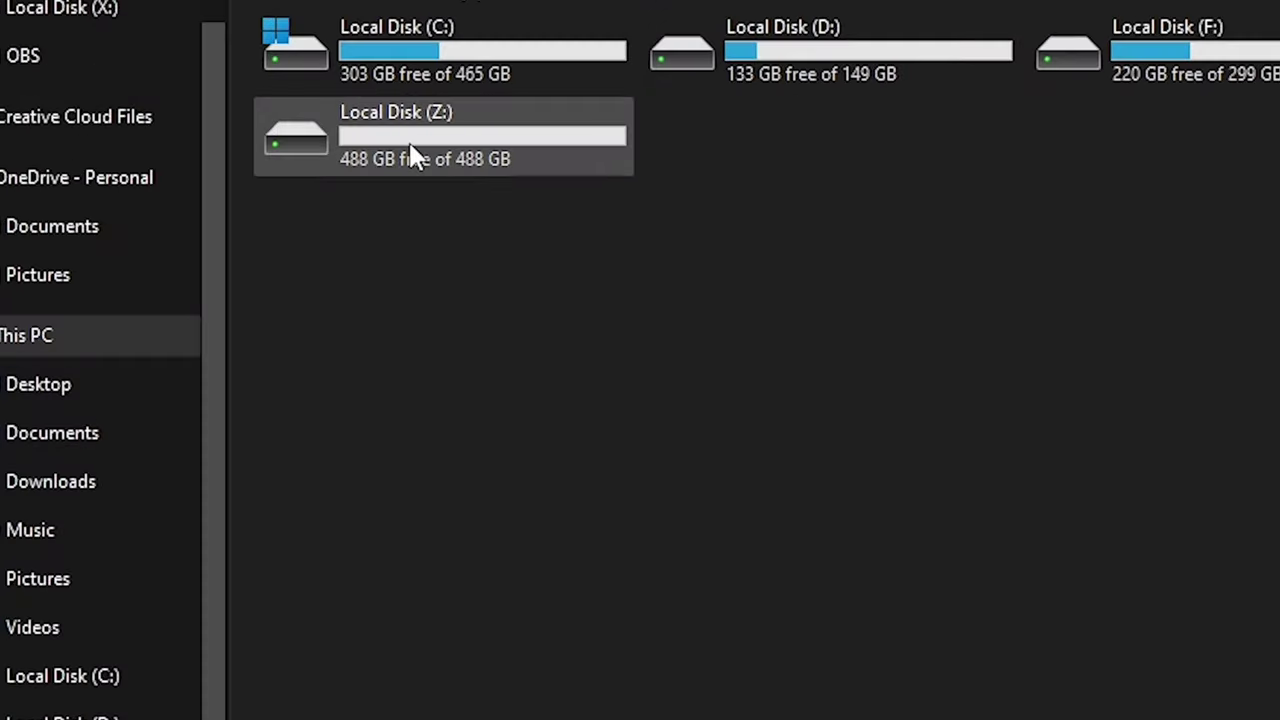
Step: Create a new folder on Local Disk (Z:) and begin naming it 'Stable Di'
{"action": "double_click", "coordinate": [415, 158]}
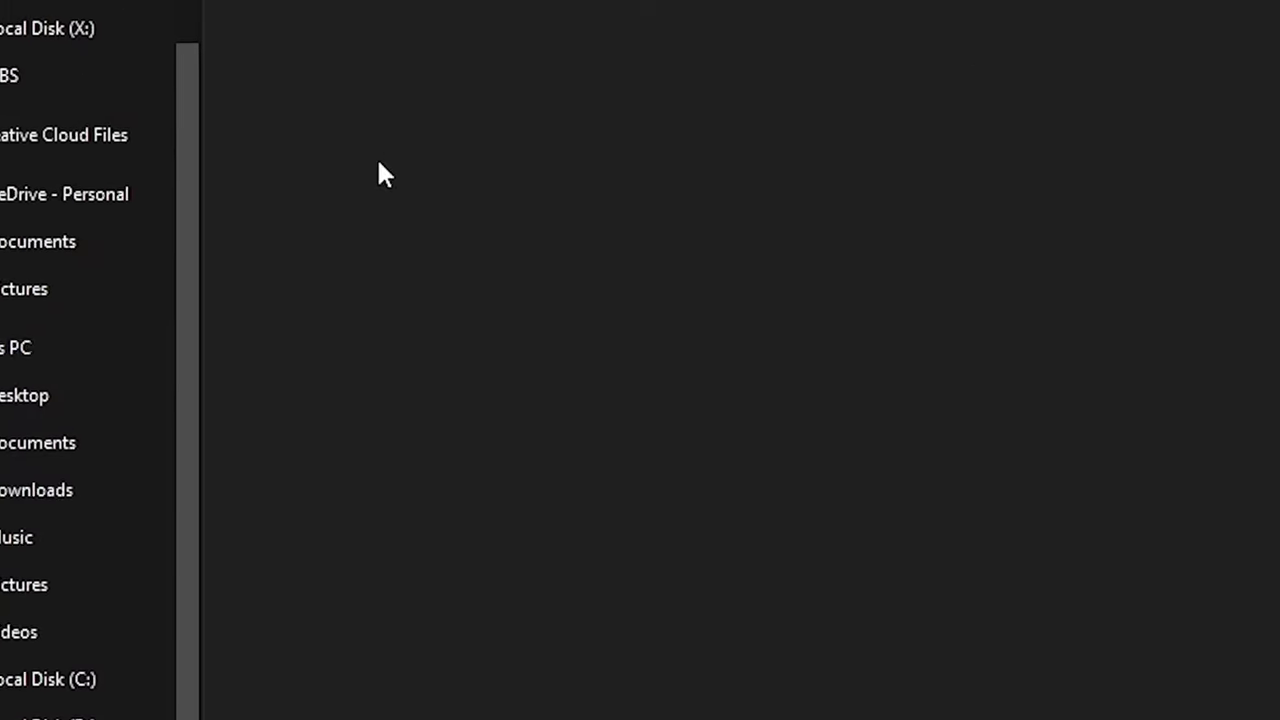
{"action": "right_click", "coordinate": [470, 5]}
{"action": "mouse_move", "coordinate": [569, 375]}
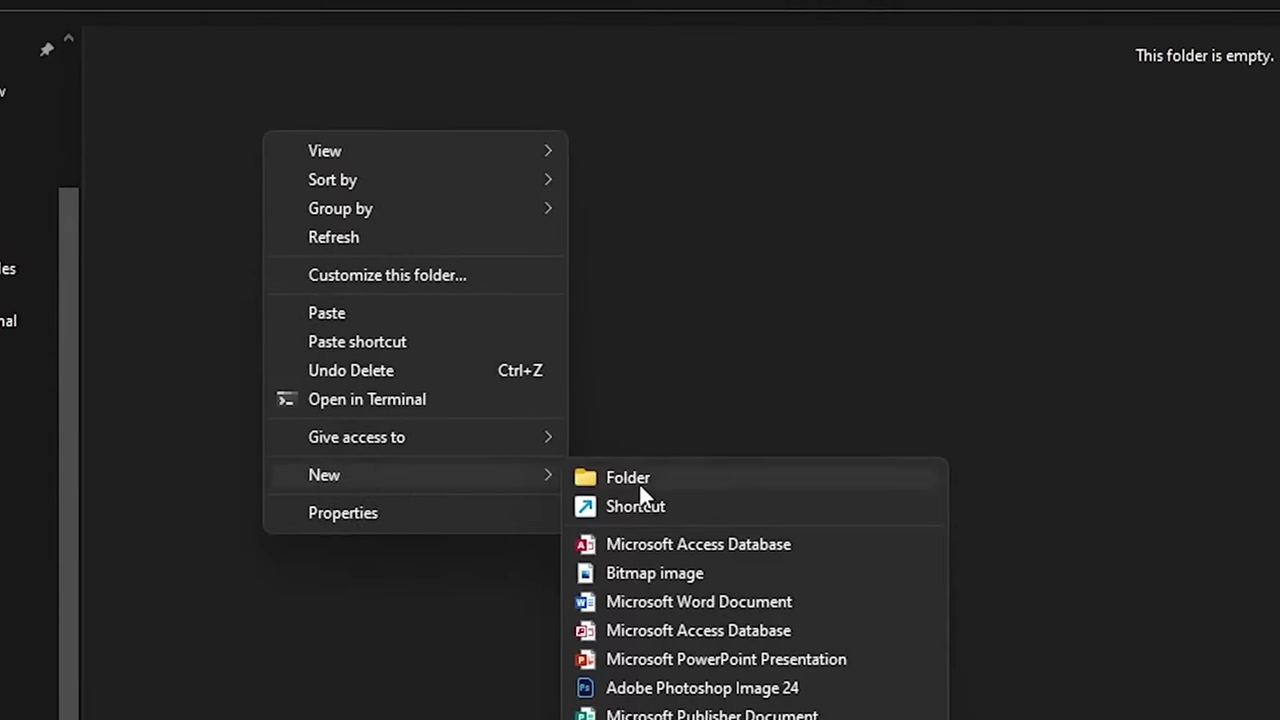
{"action": "left_click", "coordinate": [641, 487]}
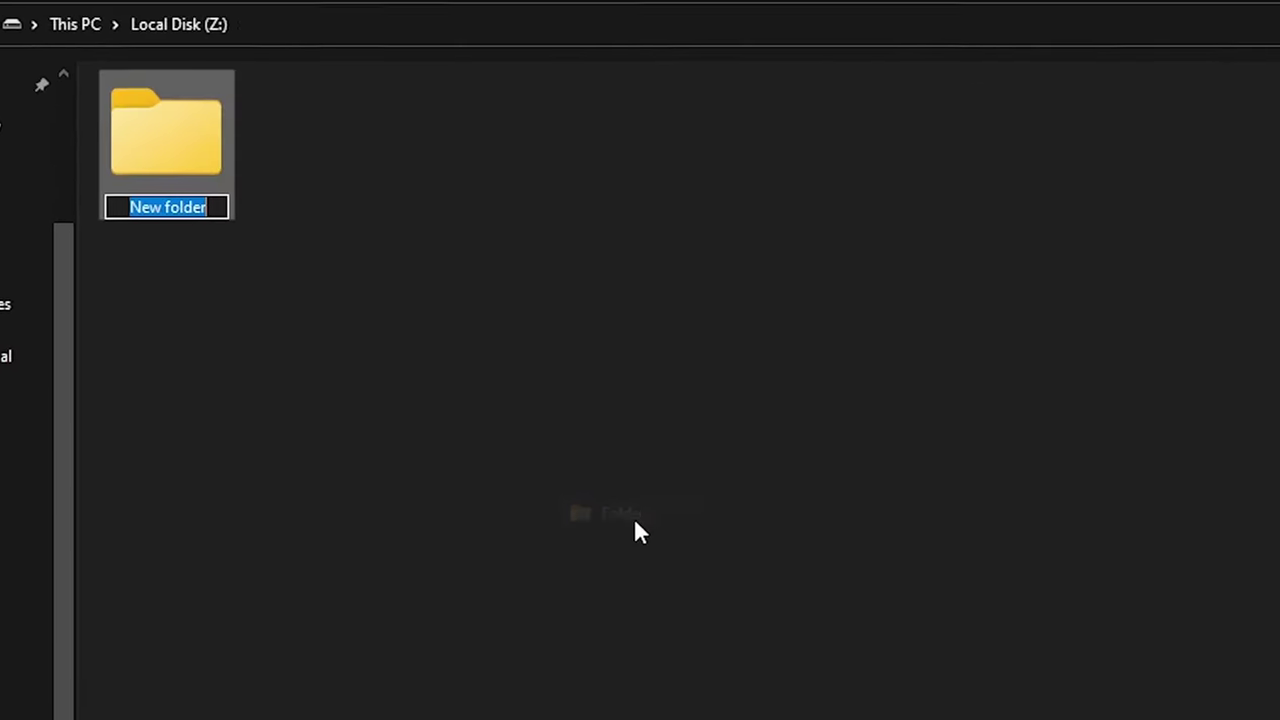
{"action": "type", "text": "Stable Di"}
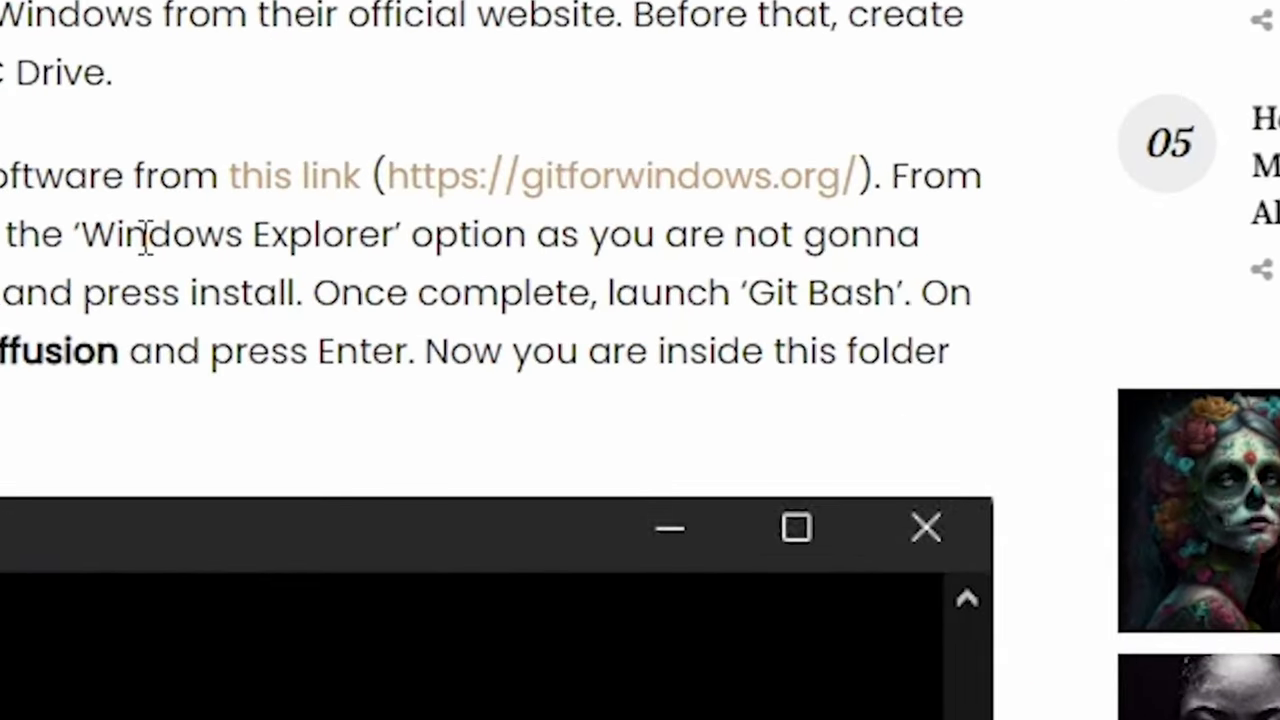
Step: Install Git 2.40.0 from gitforwindows.org with default options and launch Git Bash
{"action": "left_click", "coordinate": [590, 178]}
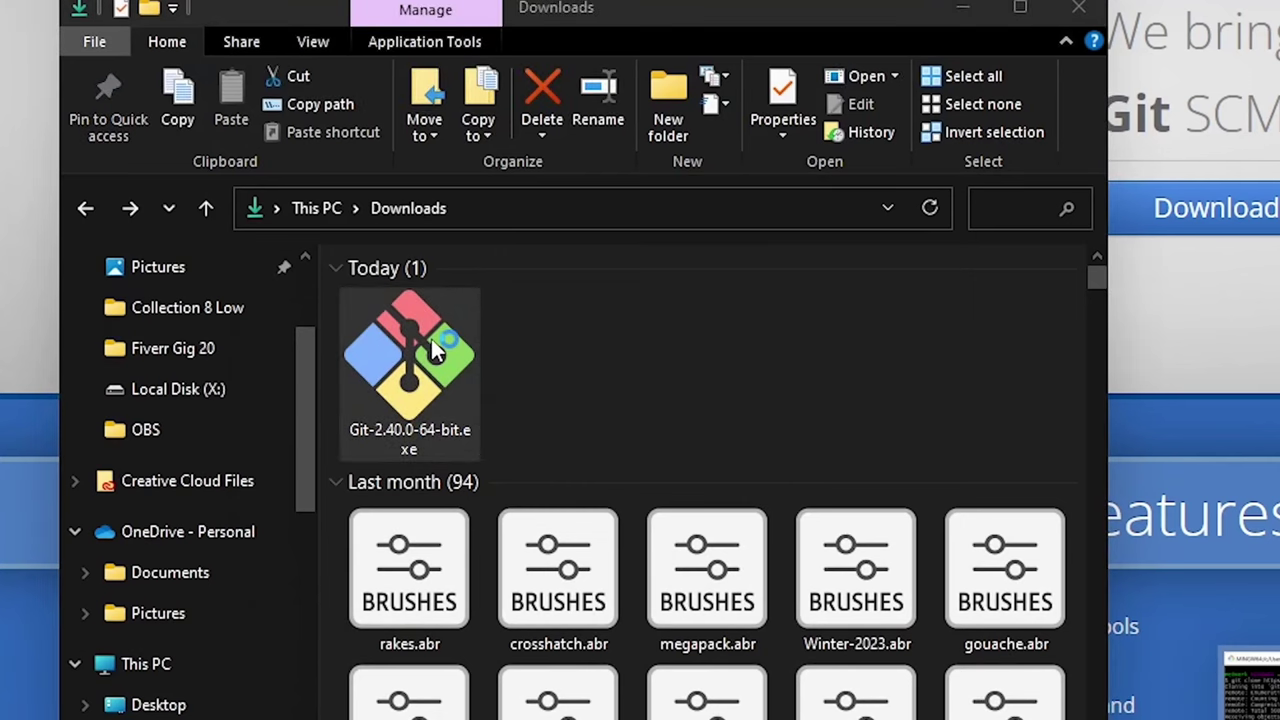
{"action": "double_click", "coordinate": [437, 350]}
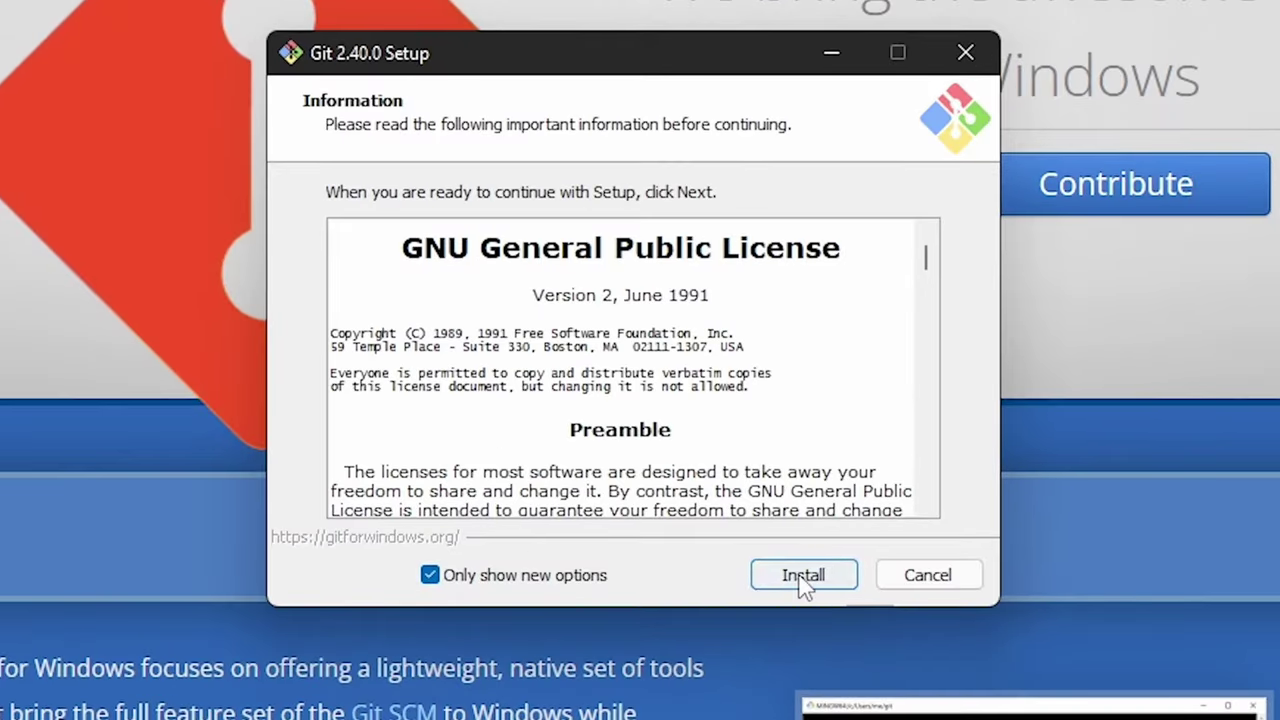
{"action": "left_click", "coordinate": [803, 578]}
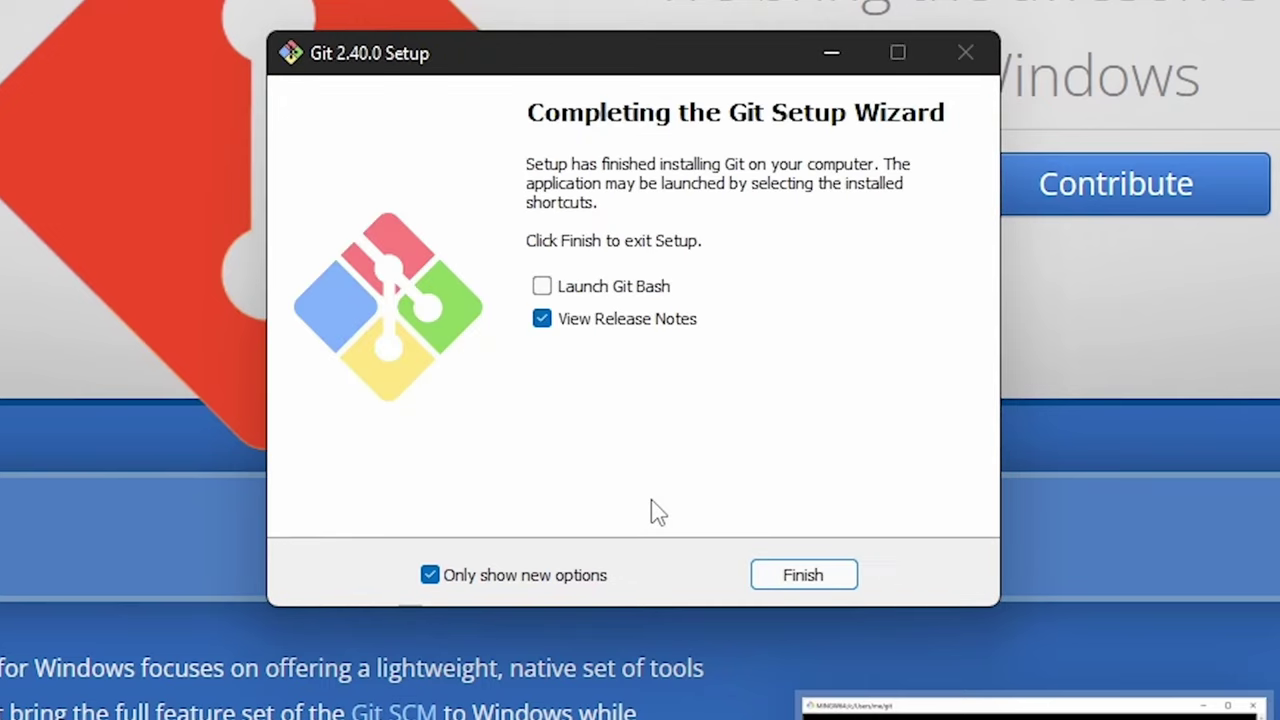
{"action": "left_click", "coordinate": [540, 283]}
{"action": "left_click", "coordinate": [540, 317]}
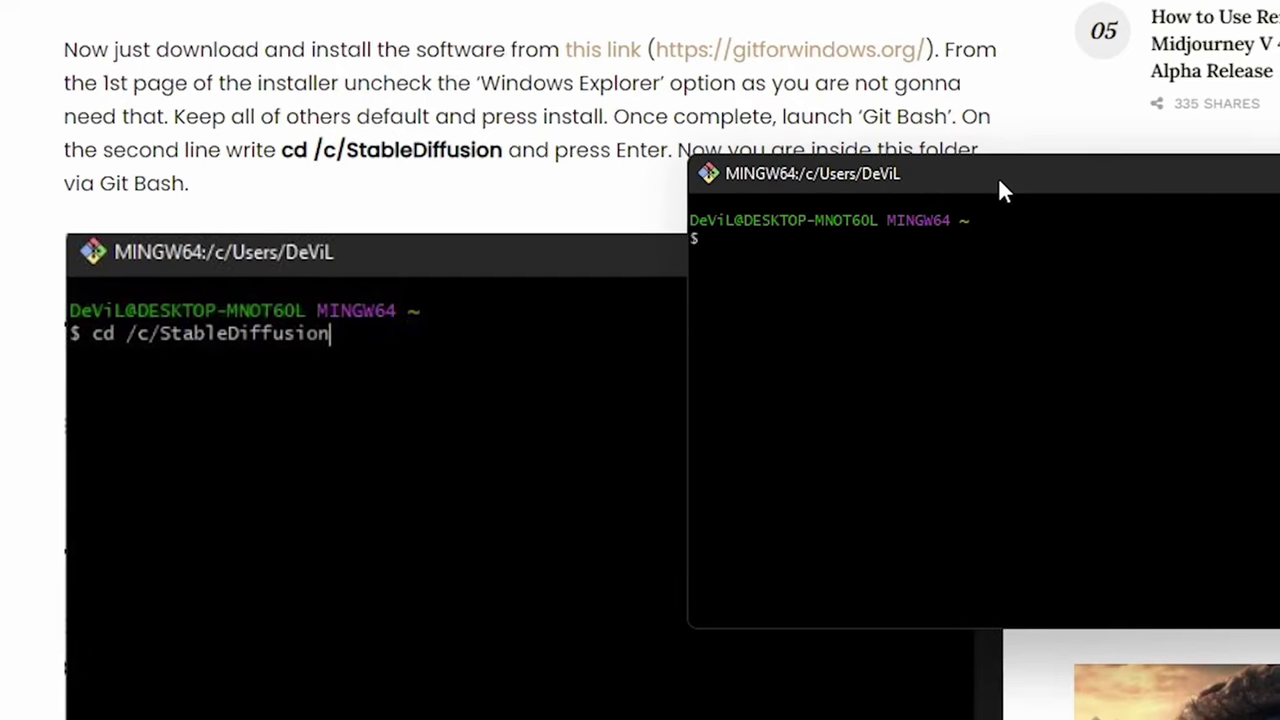
Step: Check the drive letters in File Explorer, then minimize it
{"action": "key", "text": "super+e"}
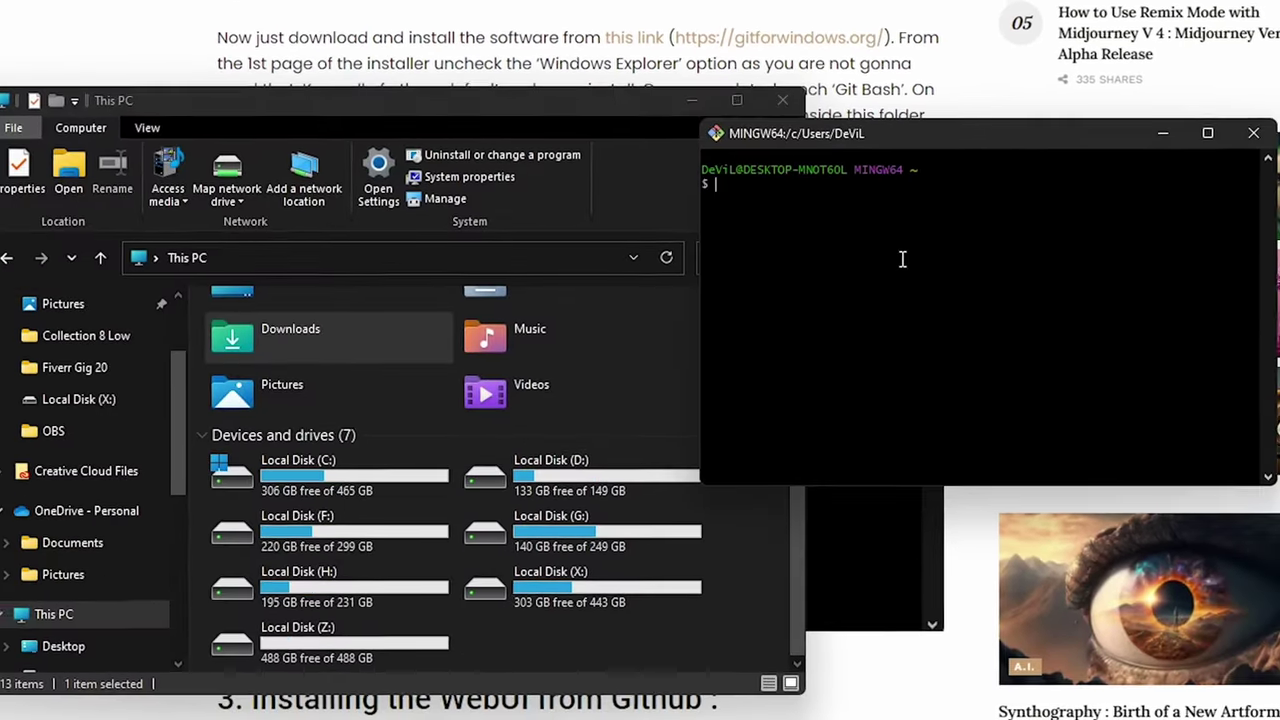
{"action": "left_click", "coordinate": [685, 86]}
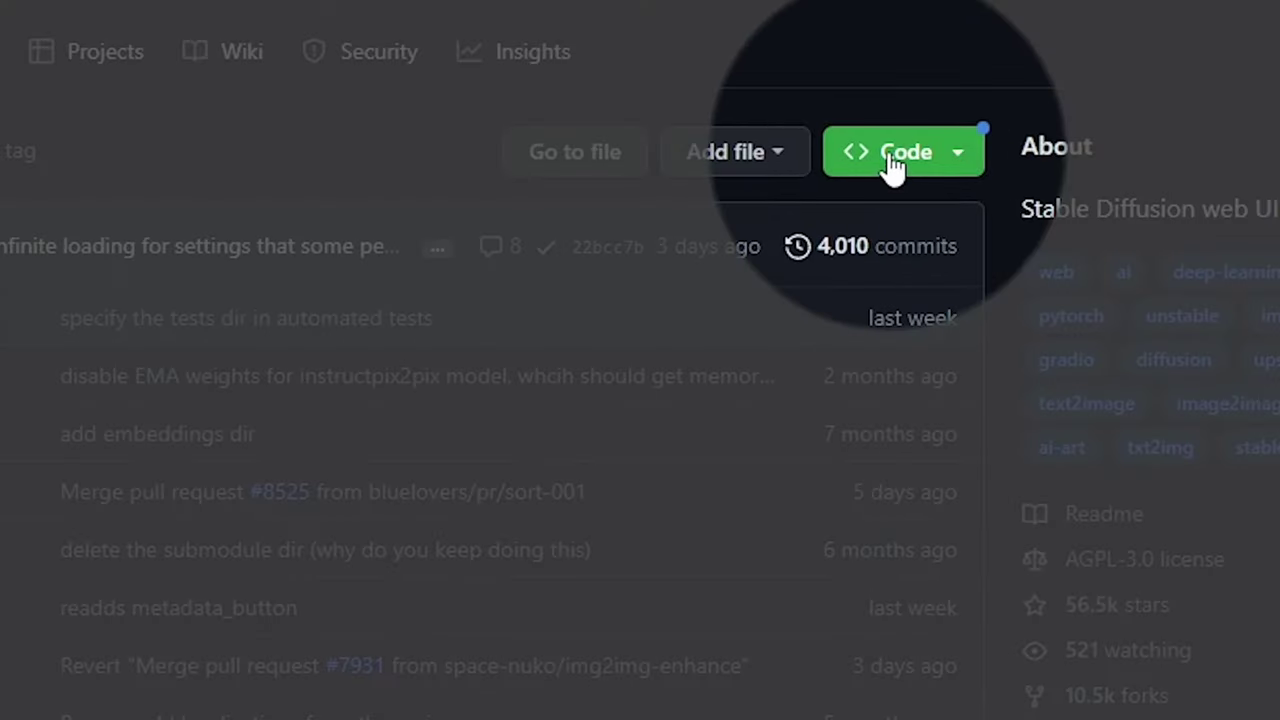
Step: Copy the HTTPS clone URL from the stable-diffusion-webui Code menu
{"action": "left_click", "coordinate": [890, 160]}
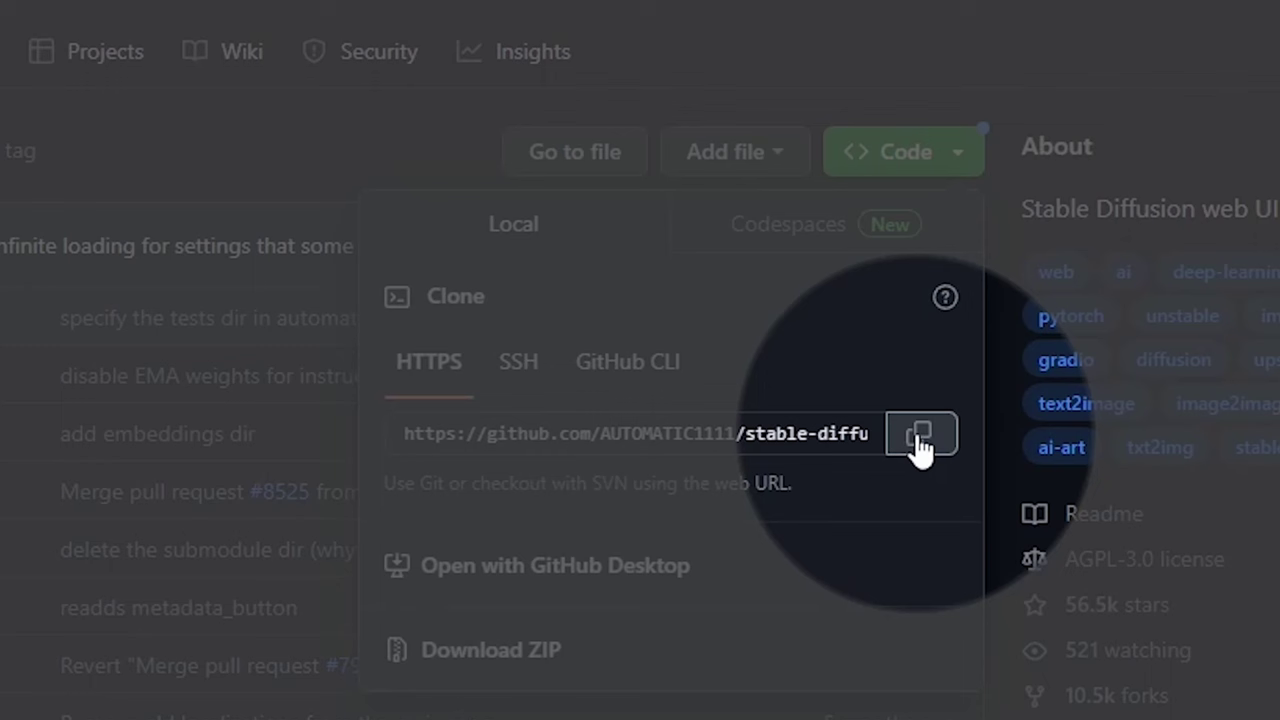
{"action": "left_click", "coordinate": [918, 436]}
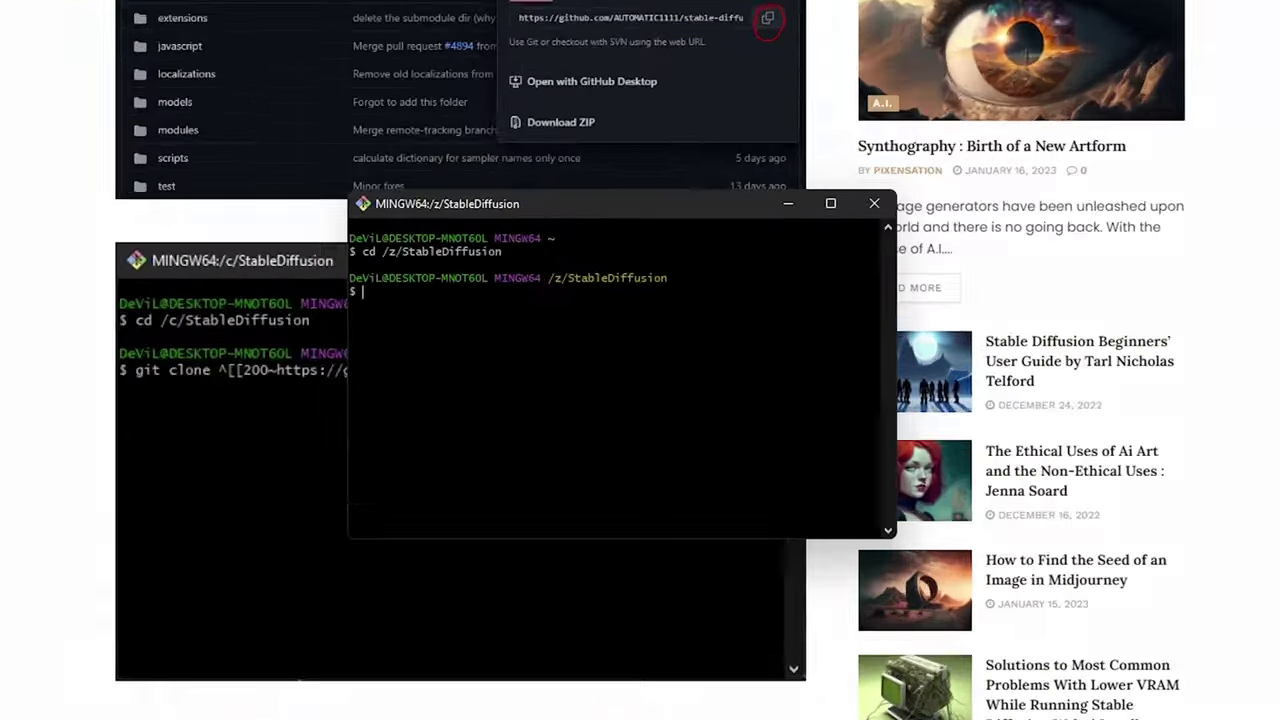
Step: Run git clone with the pasted stable-diffusion-webui URL in Git Bash
{"action": "type", "text": "git clone"}
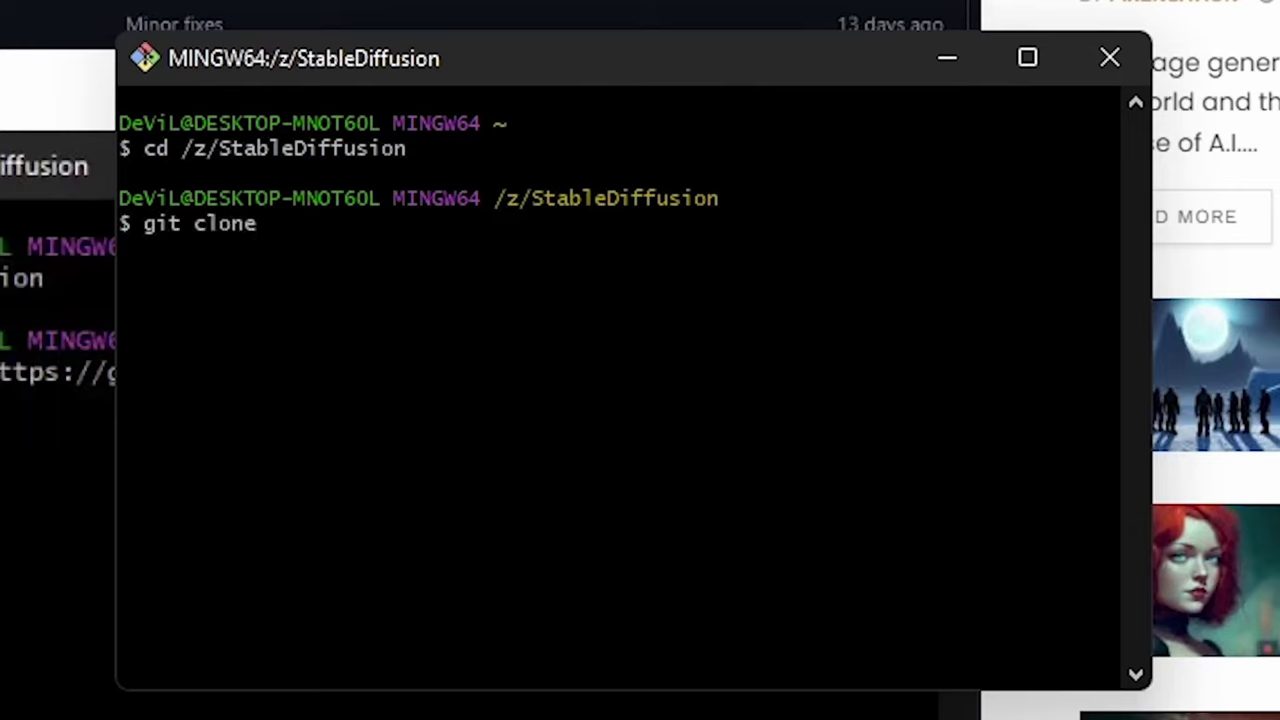
{"action": "right_click", "coordinate": [283, 233]}
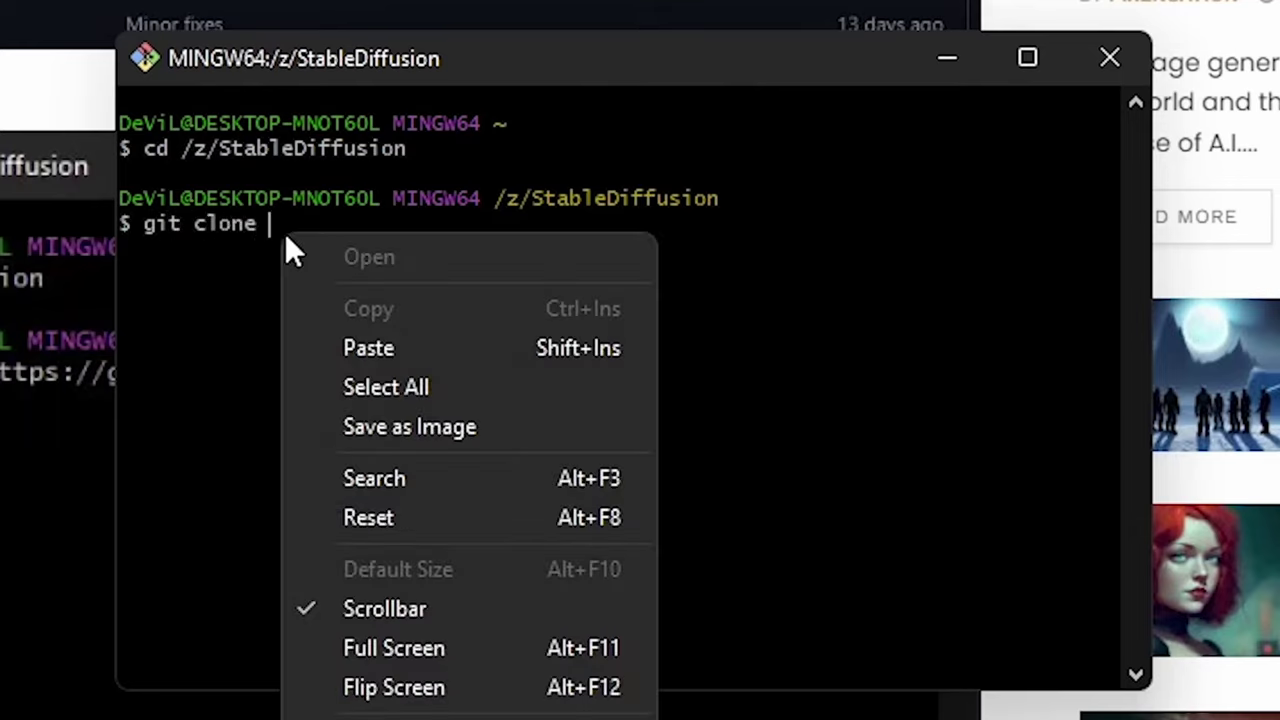
{"action": "left_click", "coordinate": [352, 346]}
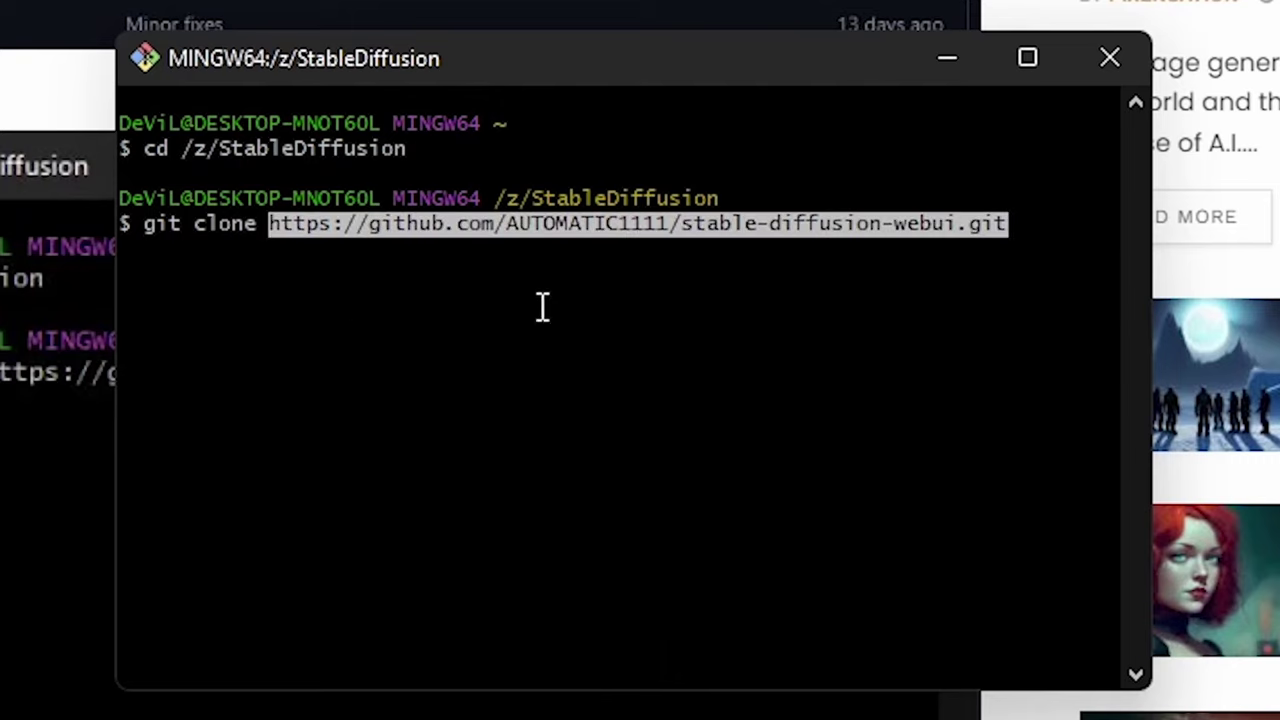
{"action": "key", "text": "Return"}
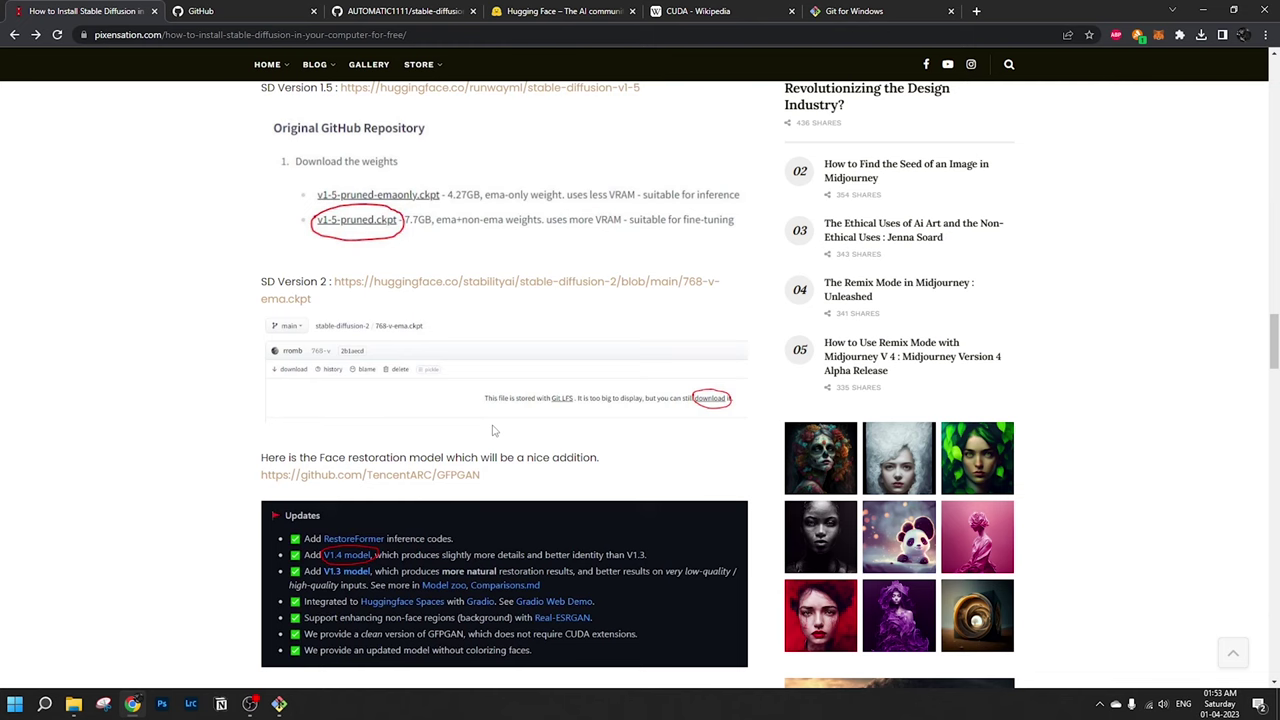
Step: Scroll the guide to the SD Version 1.4 and 1.5 Hugging Face download links
{"action": "scroll", "coordinate": [492, 430], "scroll_direction": "up", "scroll_amount": 2}
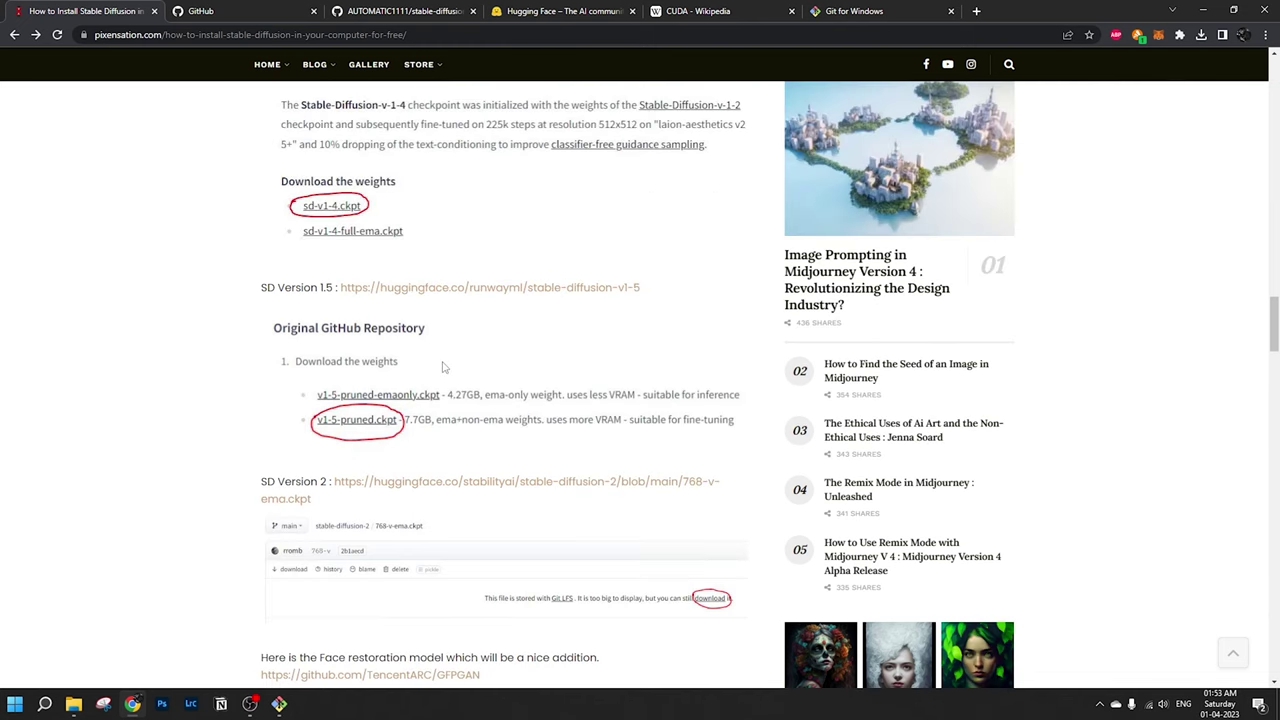
{"action": "scroll", "coordinate": [444, 367], "scroll_direction": "down", "scroll_amount": 5}
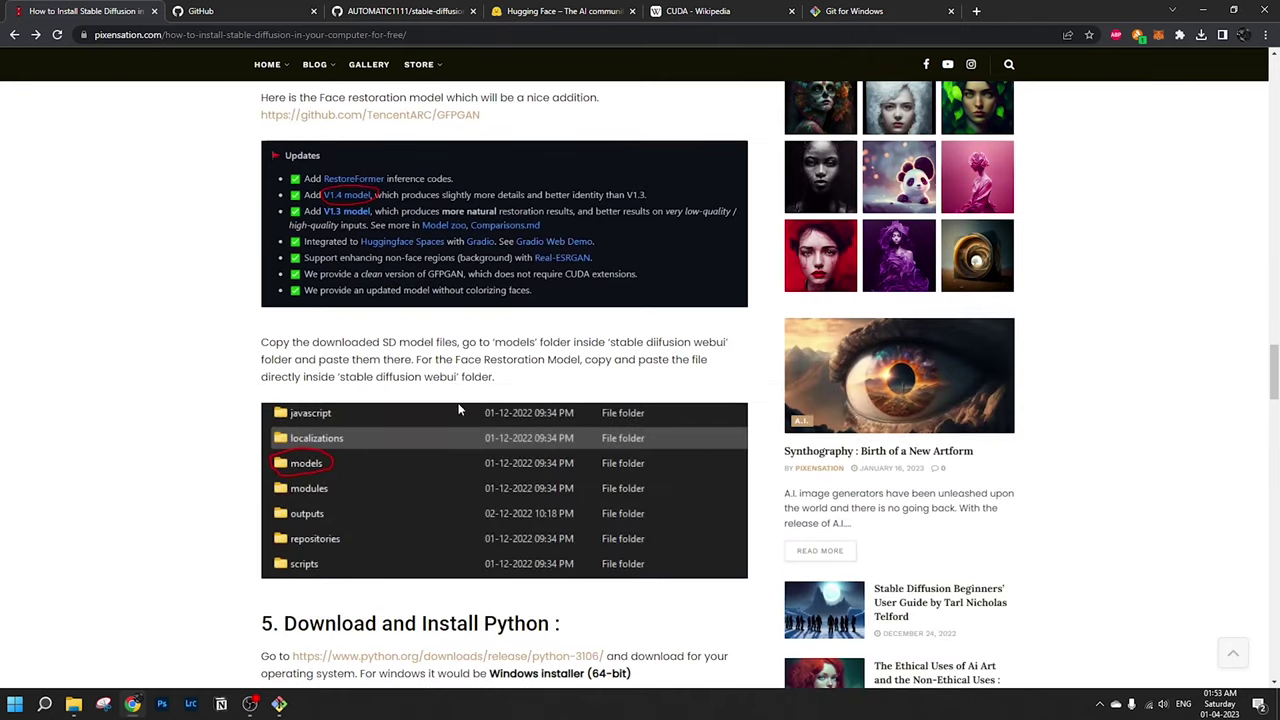
{"action": "scroll", "coordinate": [466, 424], "scroll_direction": "up", "scroll_amount": 6}
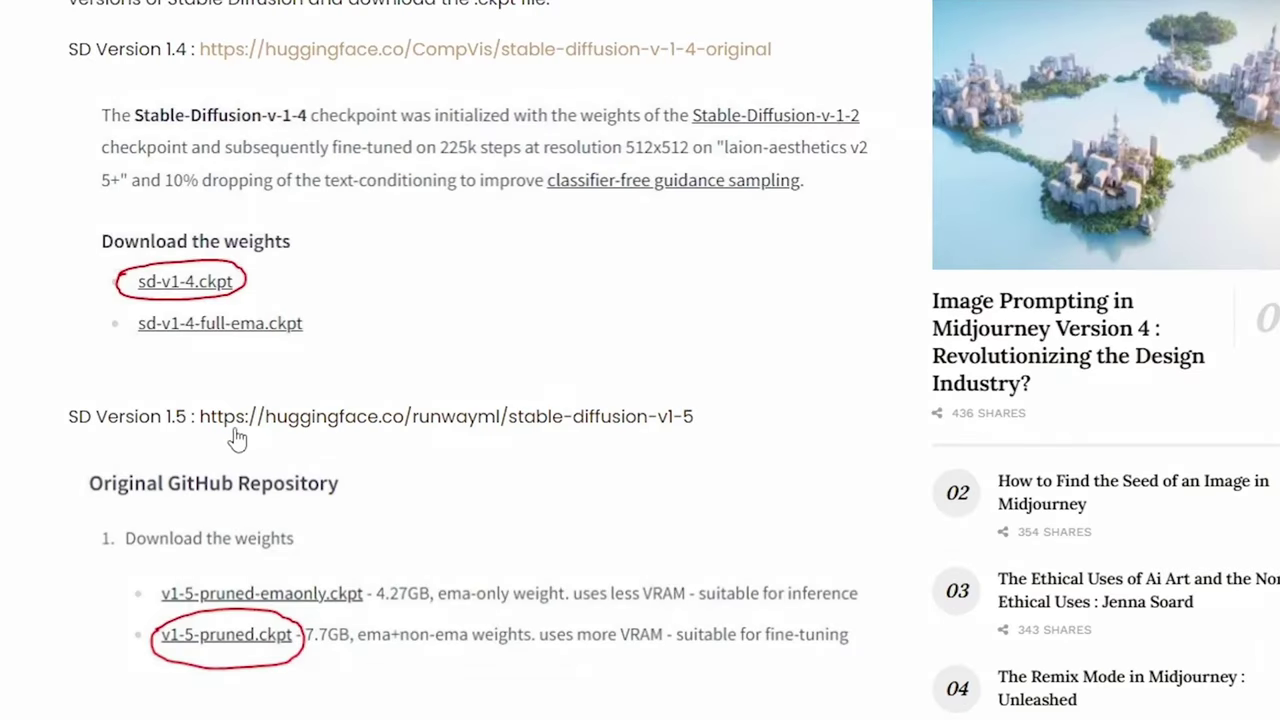
Step: Visit the SD 1.5 model page, then download 768-v-ema.ckpt from the Stable Diffusion 2 page
{"action": "left_click", "coordinate": [390, 424]}
{"action": "scroll", "coordinate": [300, 320], "scroll_direction": "down", "scroll_amount": 3}
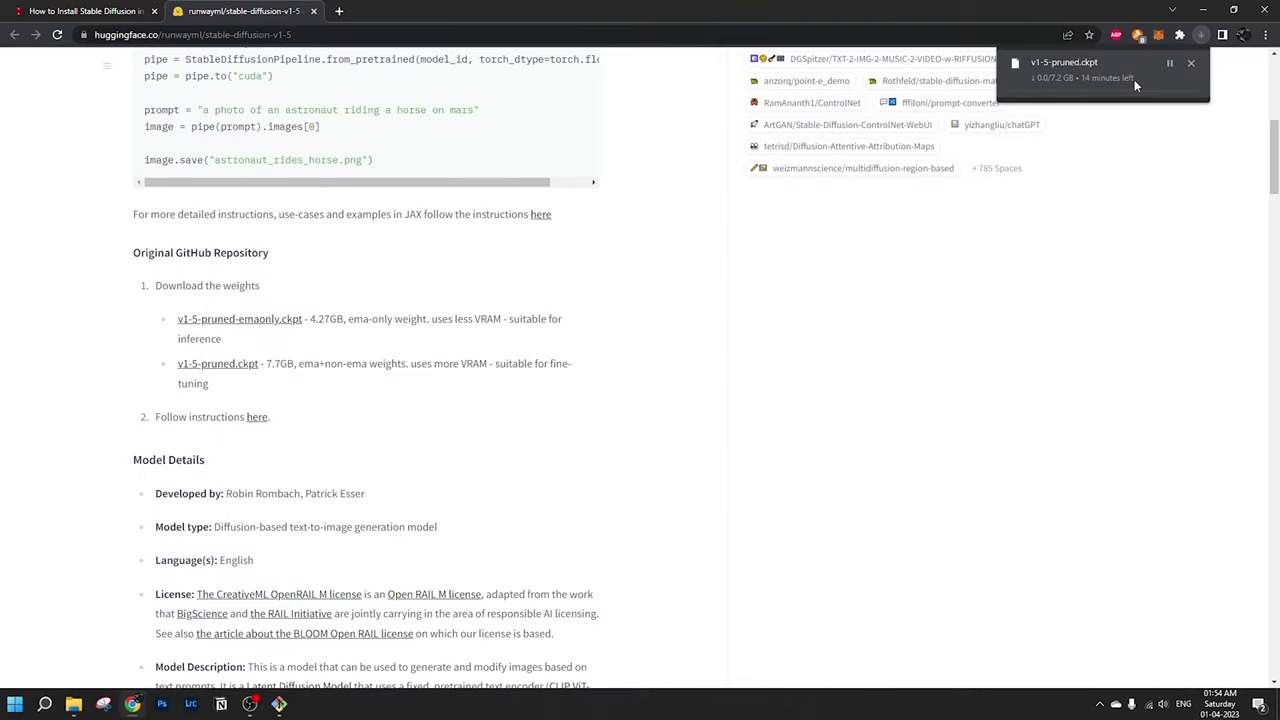
{"action": "left_click", "coordinate": [85, 11]}
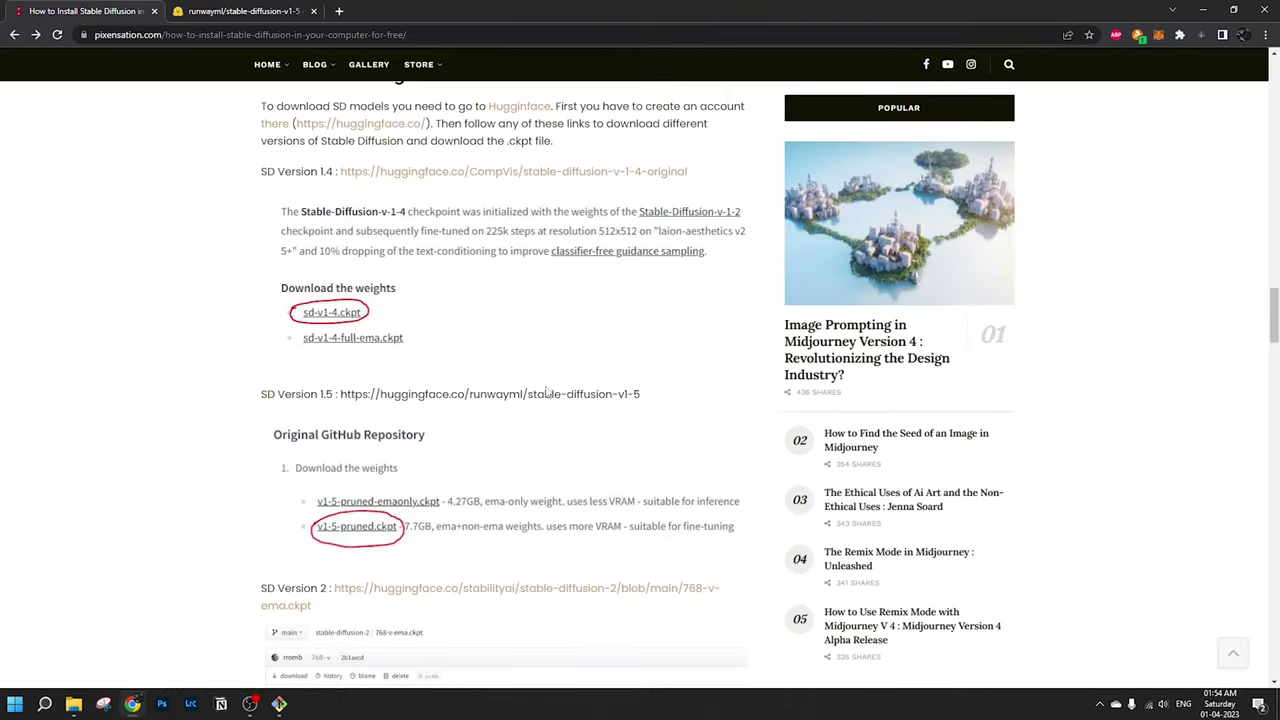
{"action": "scroll", "coordinate": [489, 405], "scroll_direction": "down", "scroll_amount": 3}
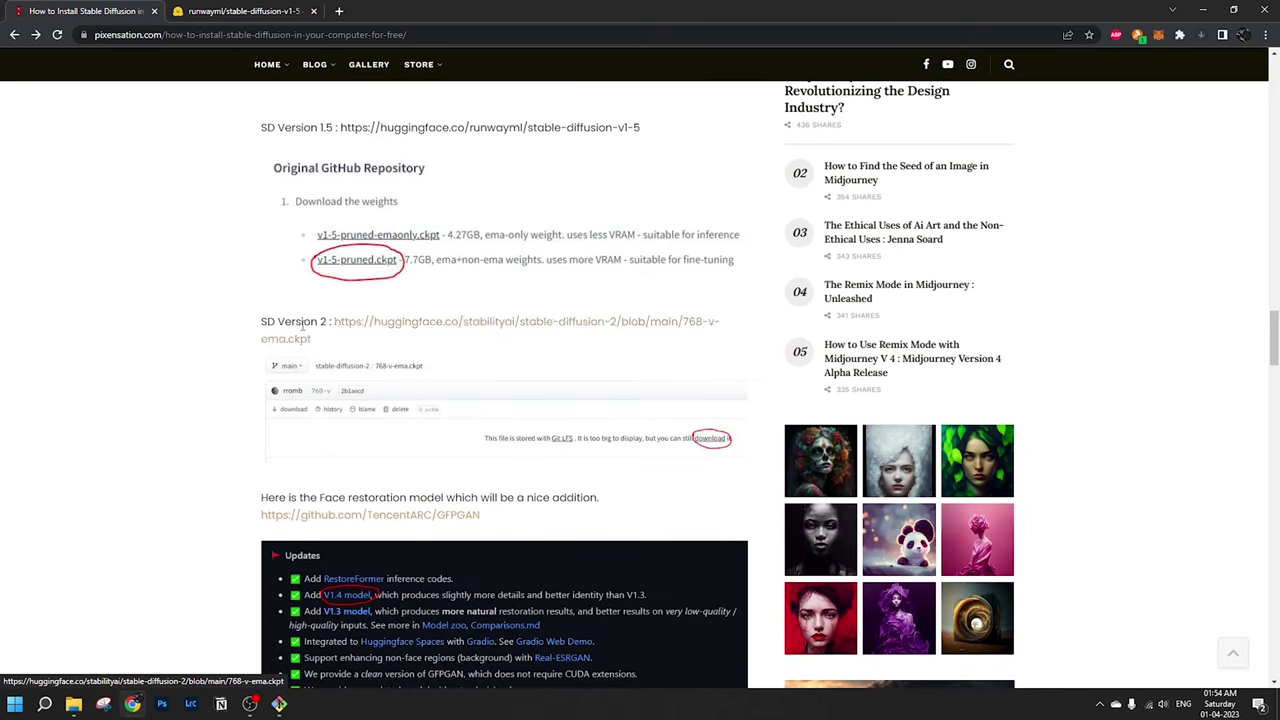
{"action": "middle_click", "coordinate": [555, 328]}
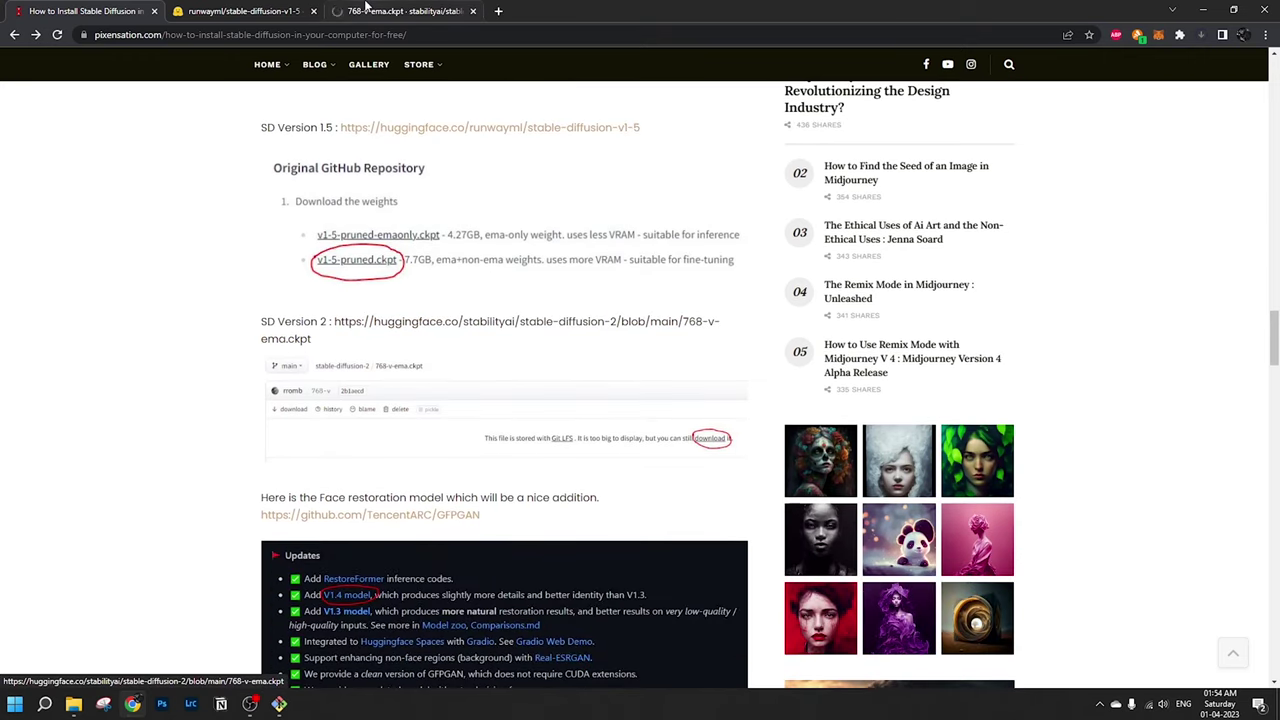
{"action": "left_click", "coordinate": [372, 10]}
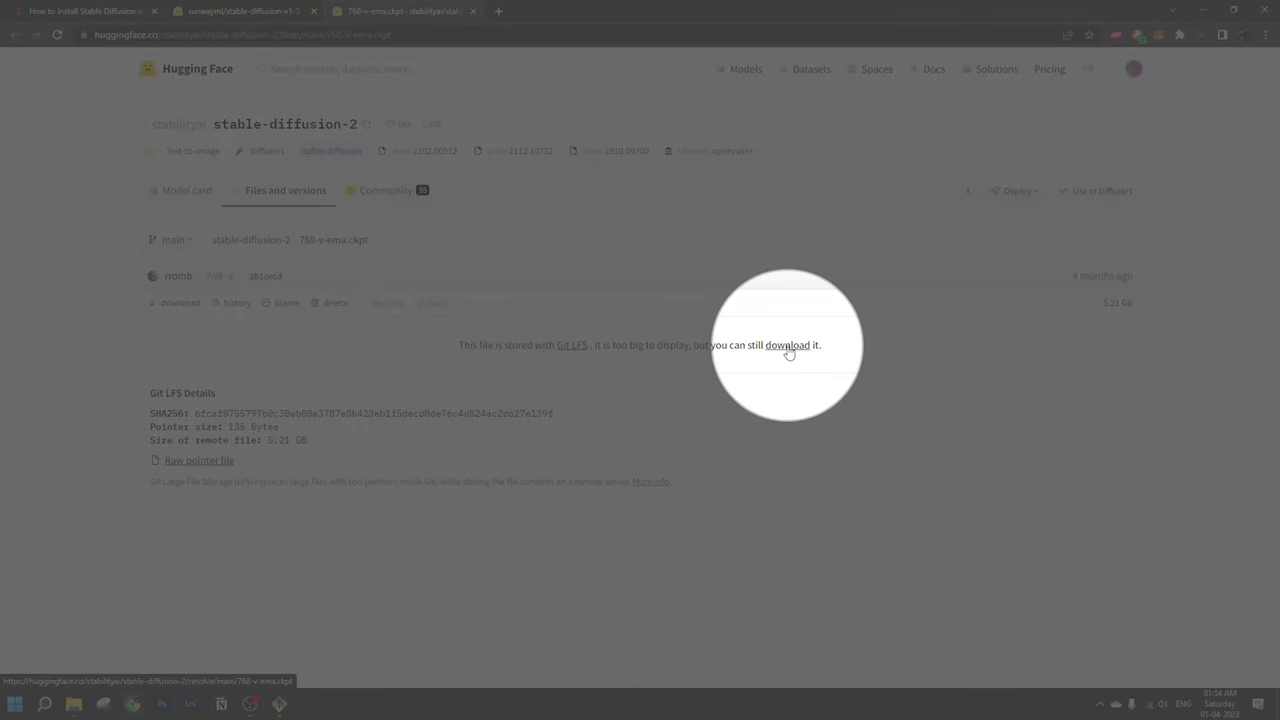
{"action": "left_click", "coordinate": [788, 346]}
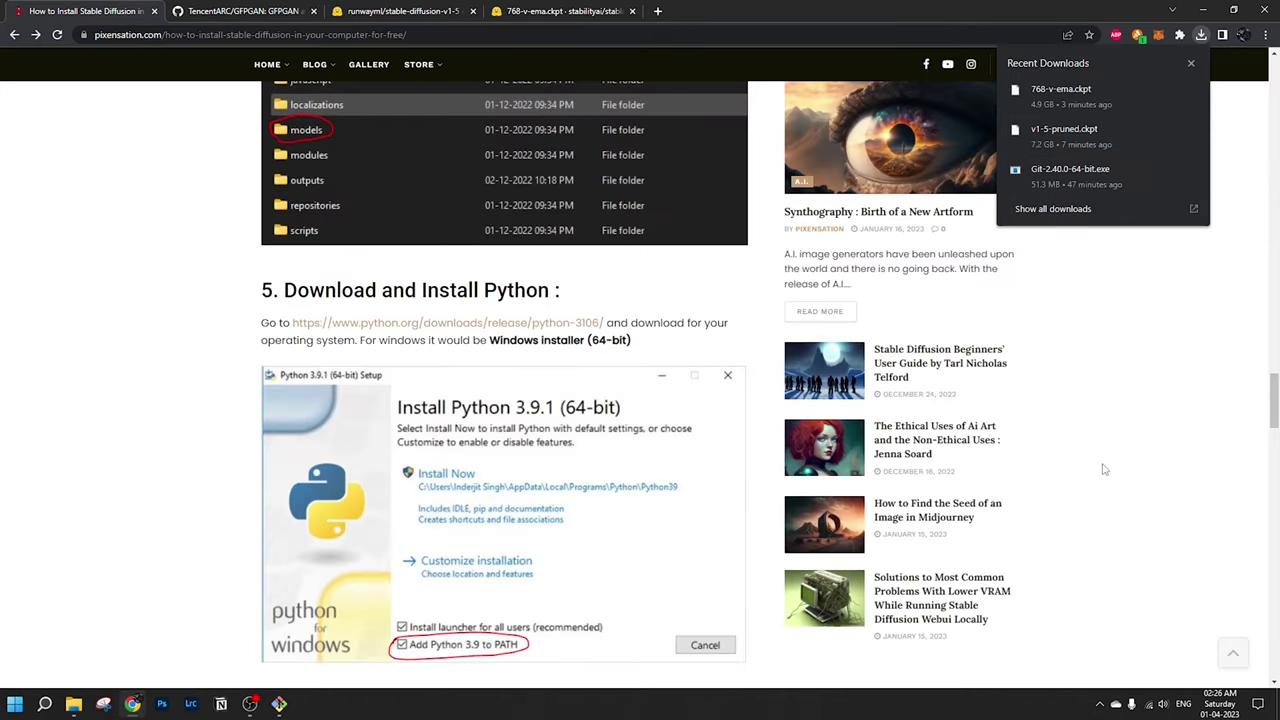
Step: Select 768-v-ema.ckpt and v1-5-pruned.ckpt in the Downloads folder
{"action": "left_click", "coordinate": [73, 704]}
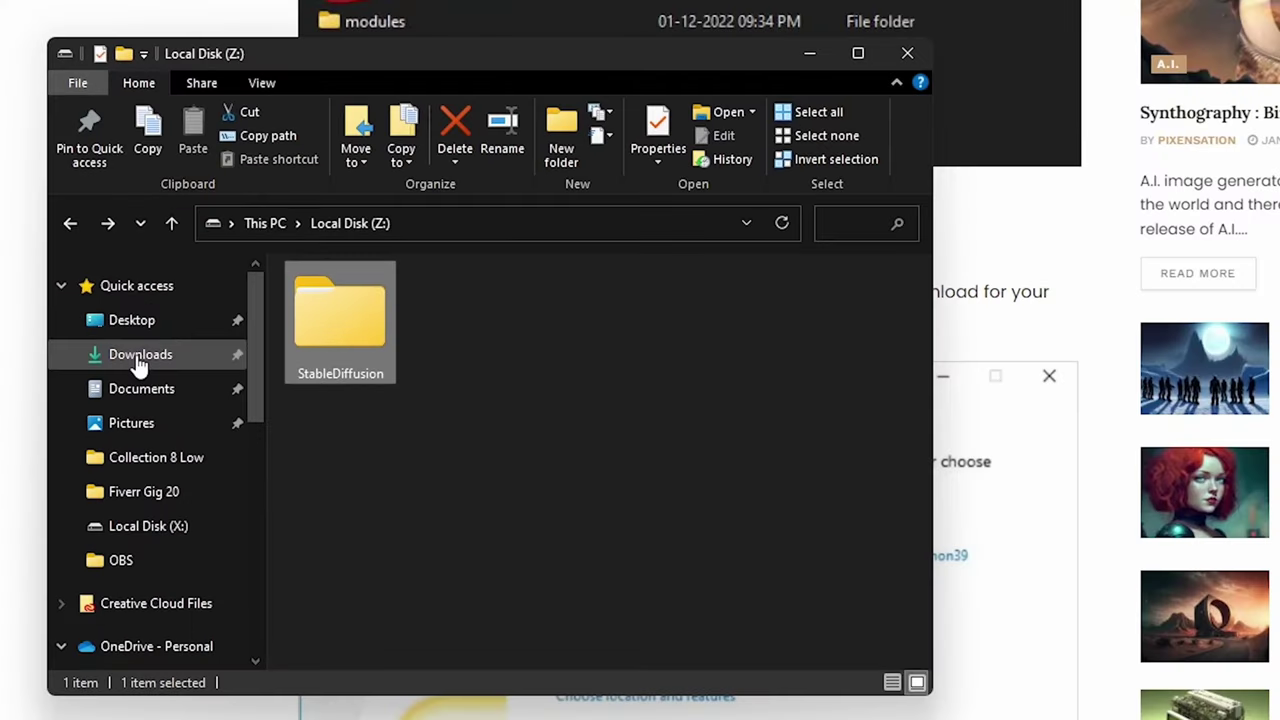
{"action": "left_click", "coordinate": [140, 356]}
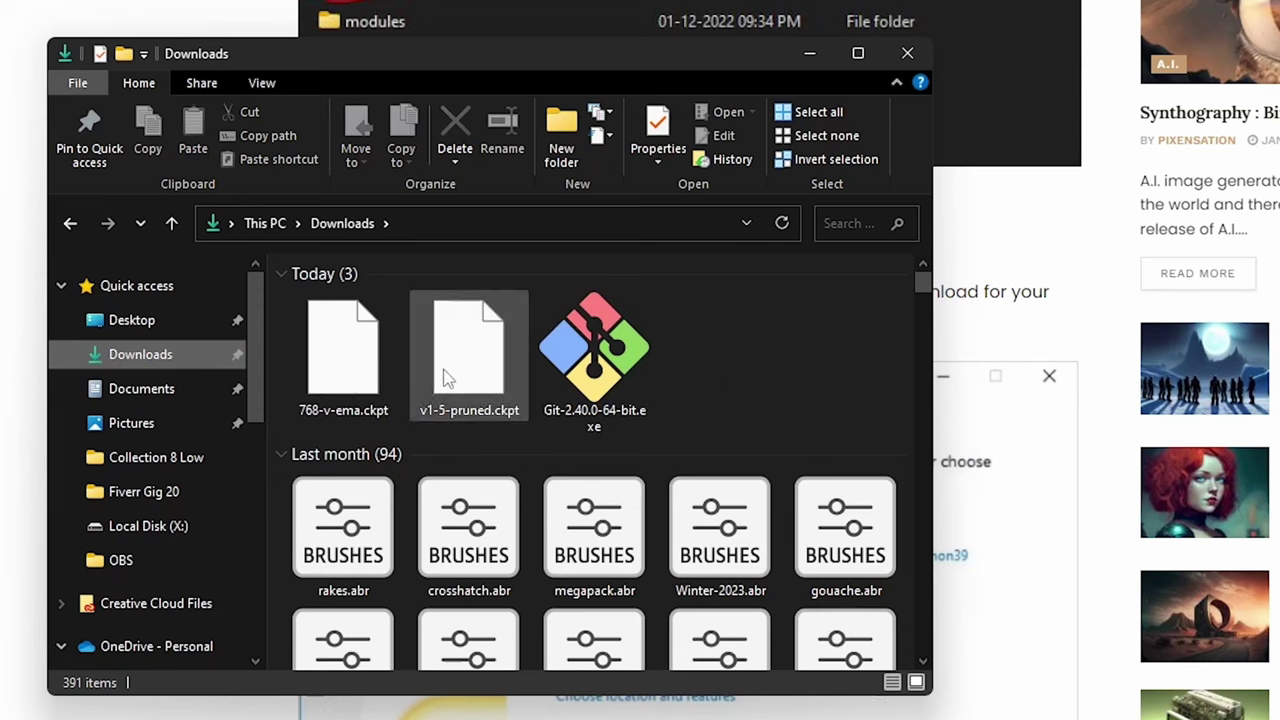
{"action": "left_click", "coordinate": [393, 371]}
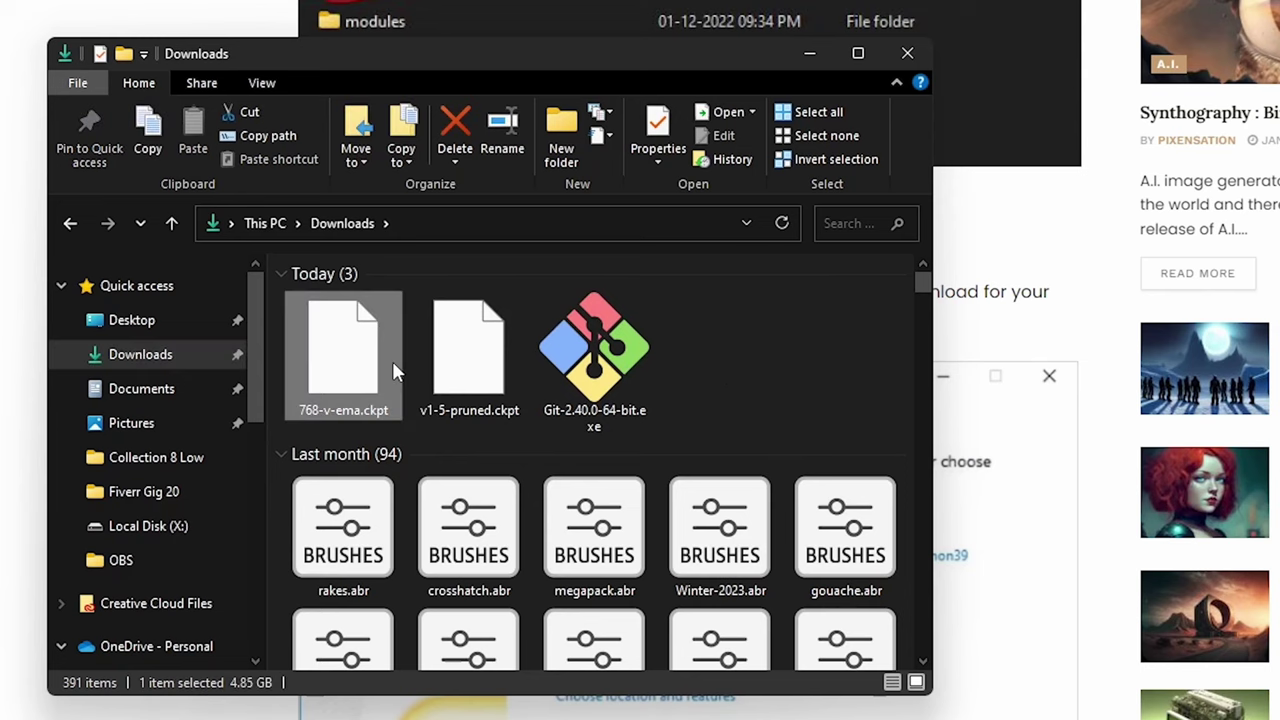
{"action": "left_click", "coordinate": [484, 363]}
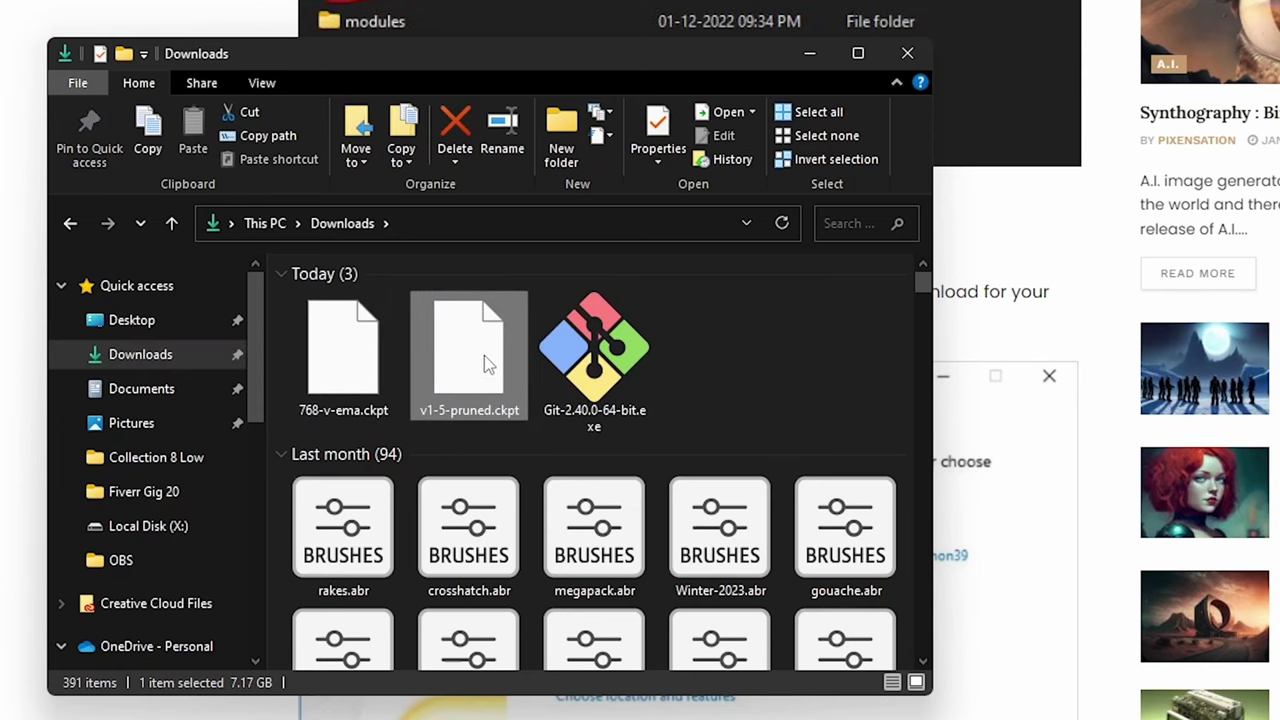
{"action": "left_click", "coordinate": [337, 385], "text": "ctrl"}
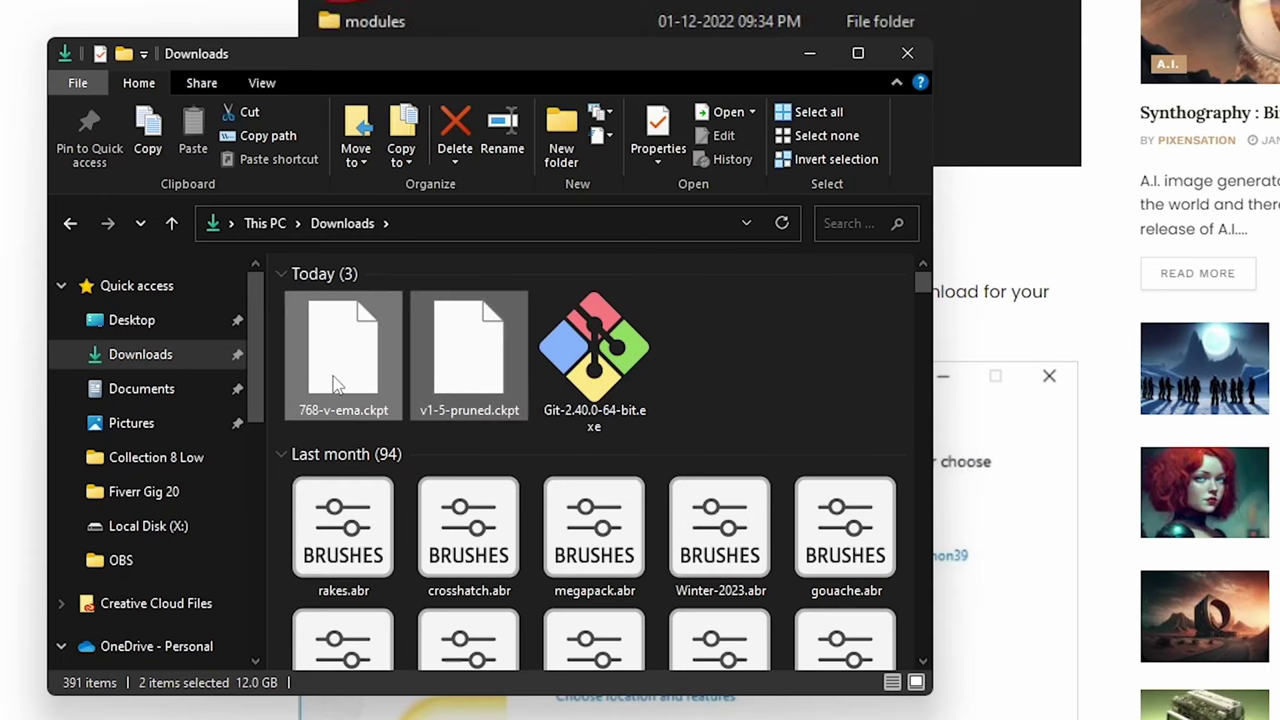
Step: Paste both checkpoints into Z:\StableDiffusion\stable-diffusion-webui\models\Stable-diffusion
{"action": "scroll", "coordinate": [163, 532], "scroll_direction": "down", "scroll_amount": 5}
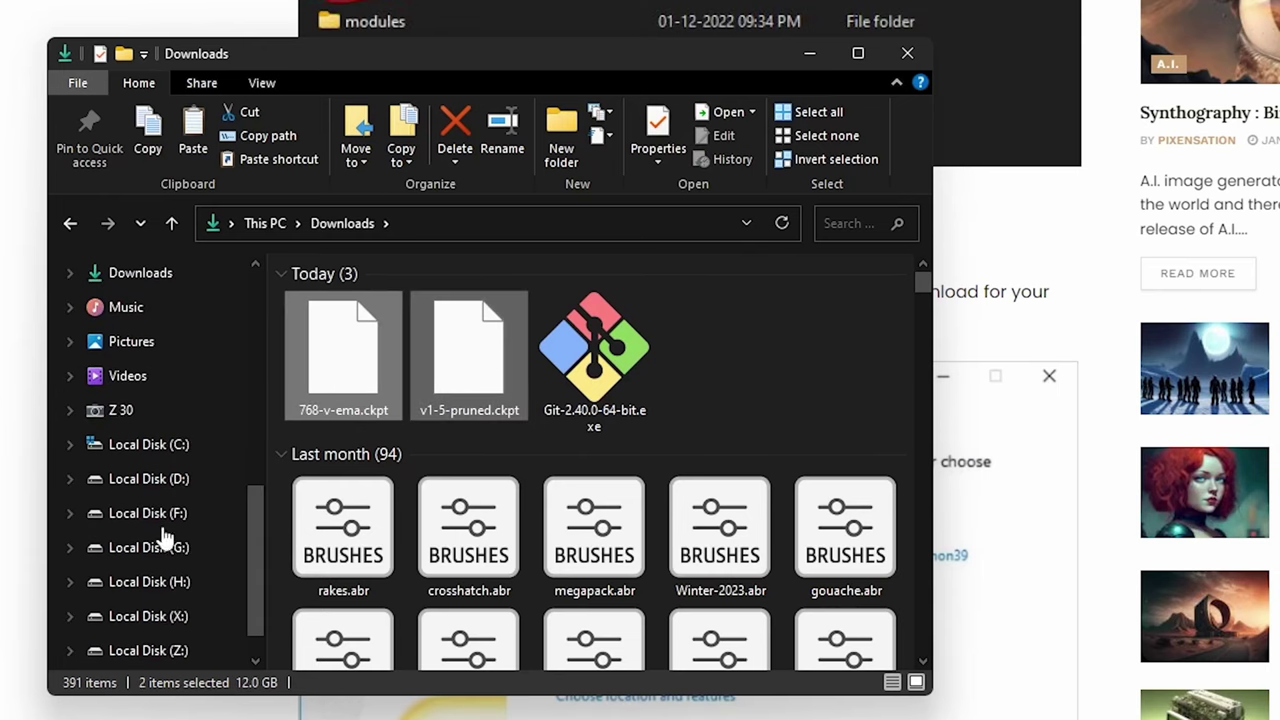
{"action": "scroll", "coordinate": [165, 648], "scroll_direction": "down", "scroll_amount": 1}
{"action": "left_click", "coordinate": [150, 584]}
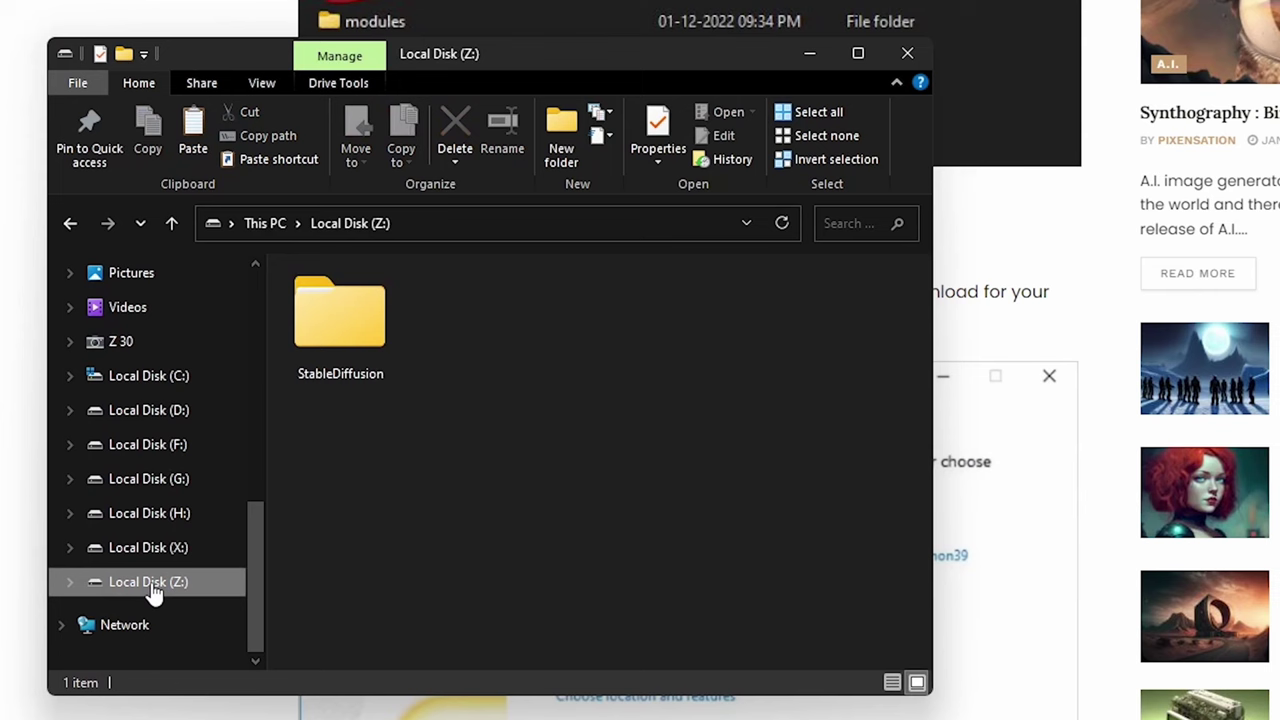
{"action": "left_click", "coordinate": [362, 333]}
{"action": "double_click", "coordinate": [362, 333]}
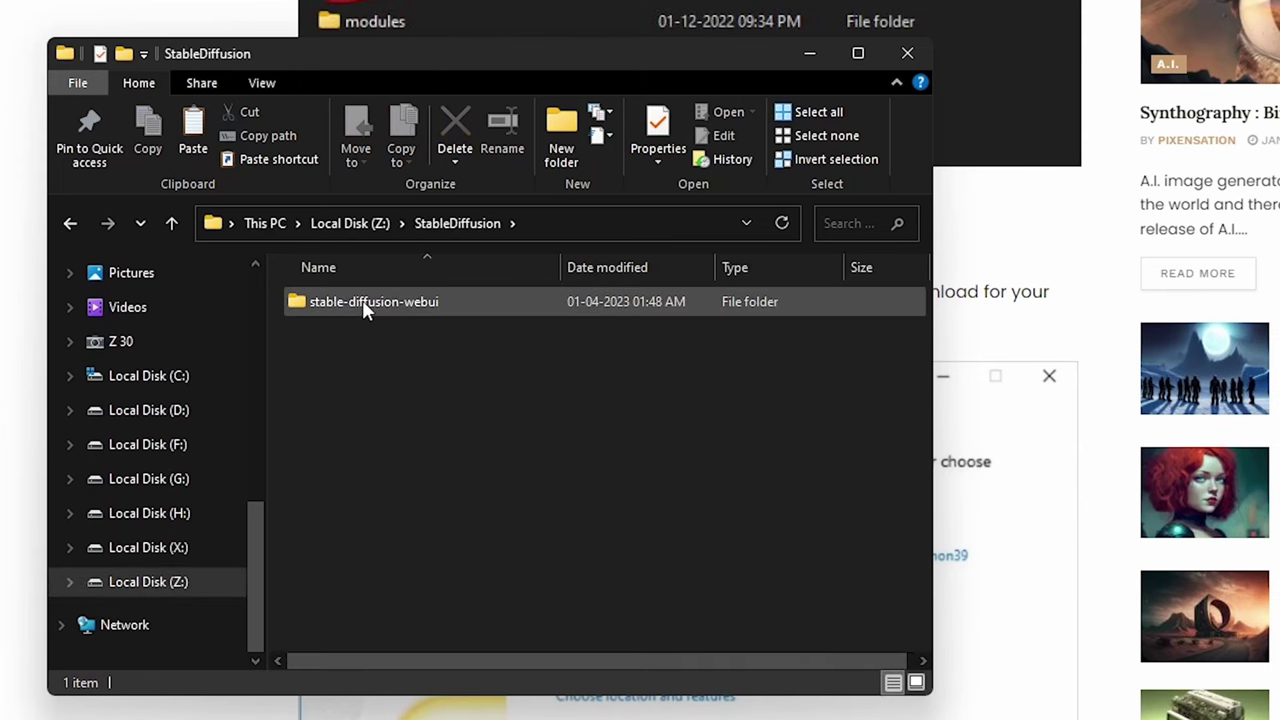
{"action": "double_click", "coordinate": [363, 303]}
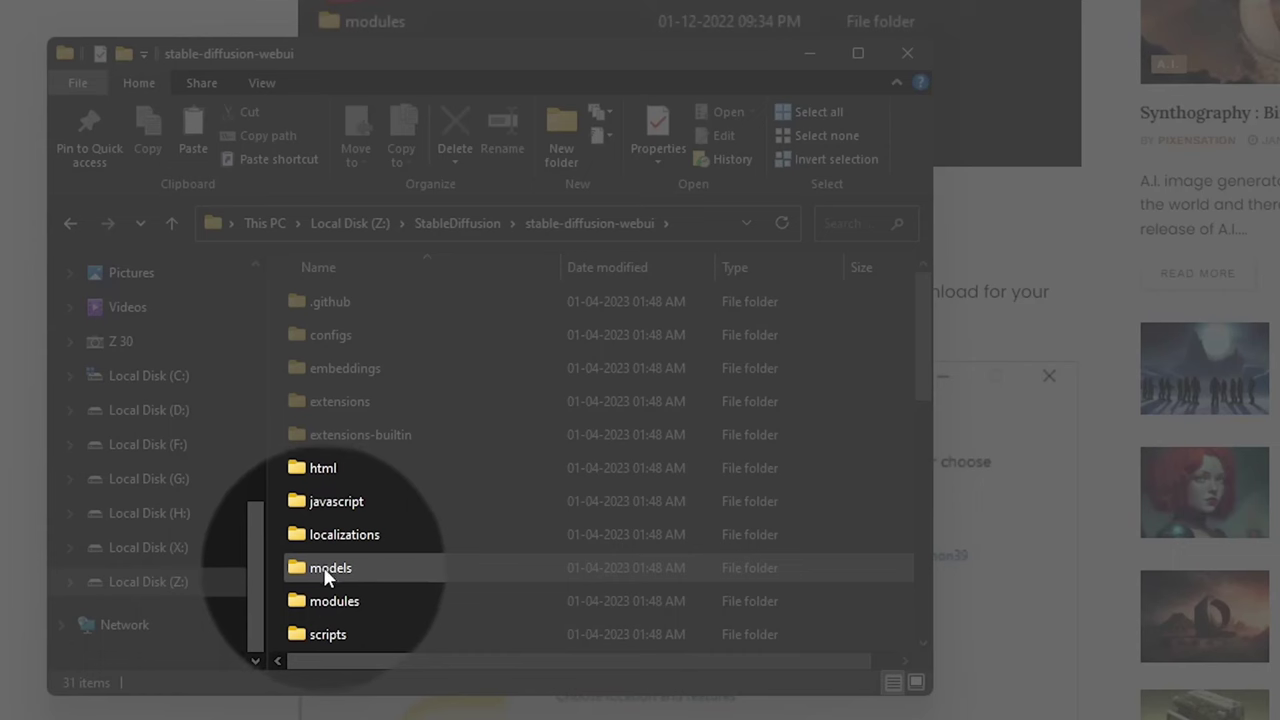
{"action": "mouse_move", "coordinate": [337, 569]}
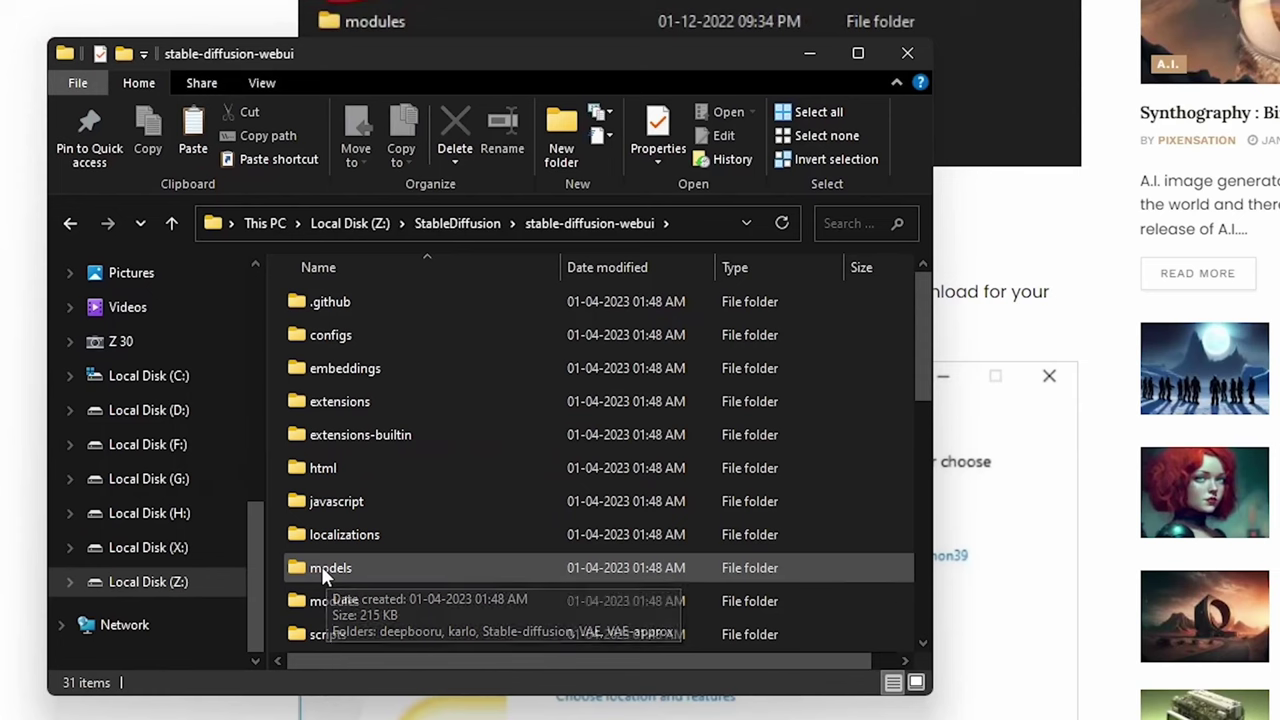
{"action": "double_click", "coordinate": [328, 566]}
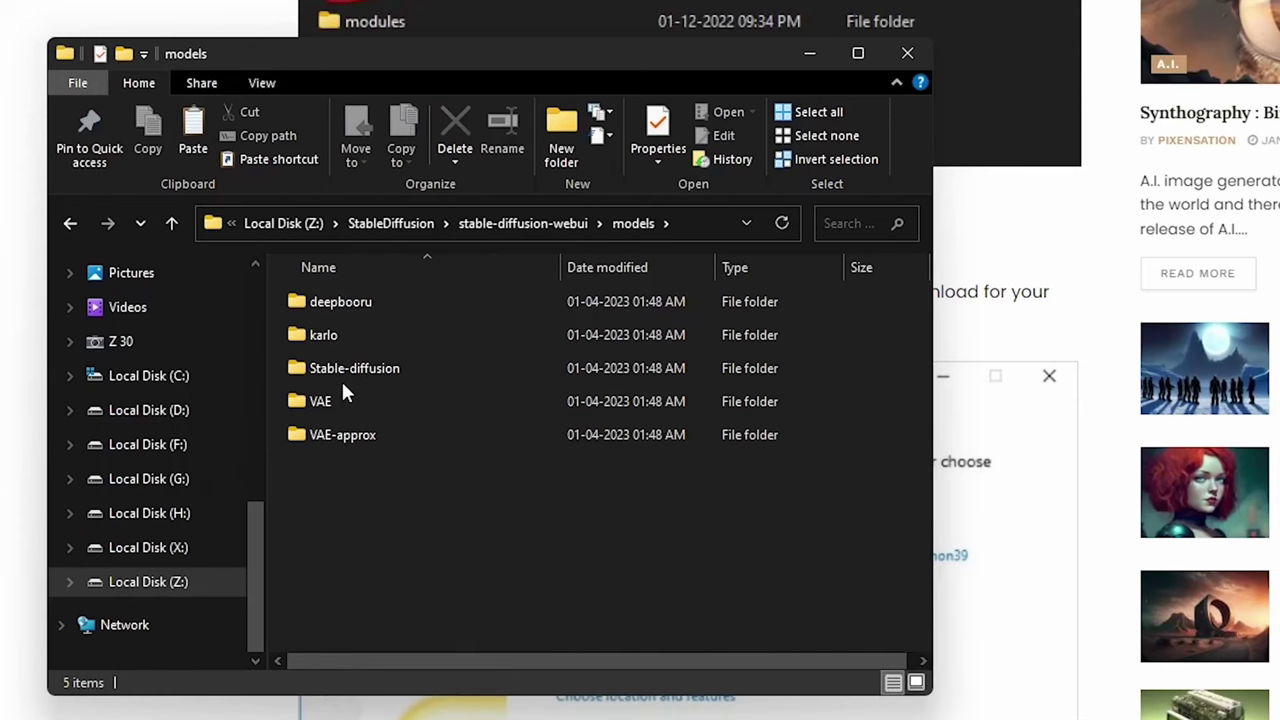
{"action": "left_click", "coordinate": [351, 372]}
{"action": "double_click", "coordinate": [351, 372]}
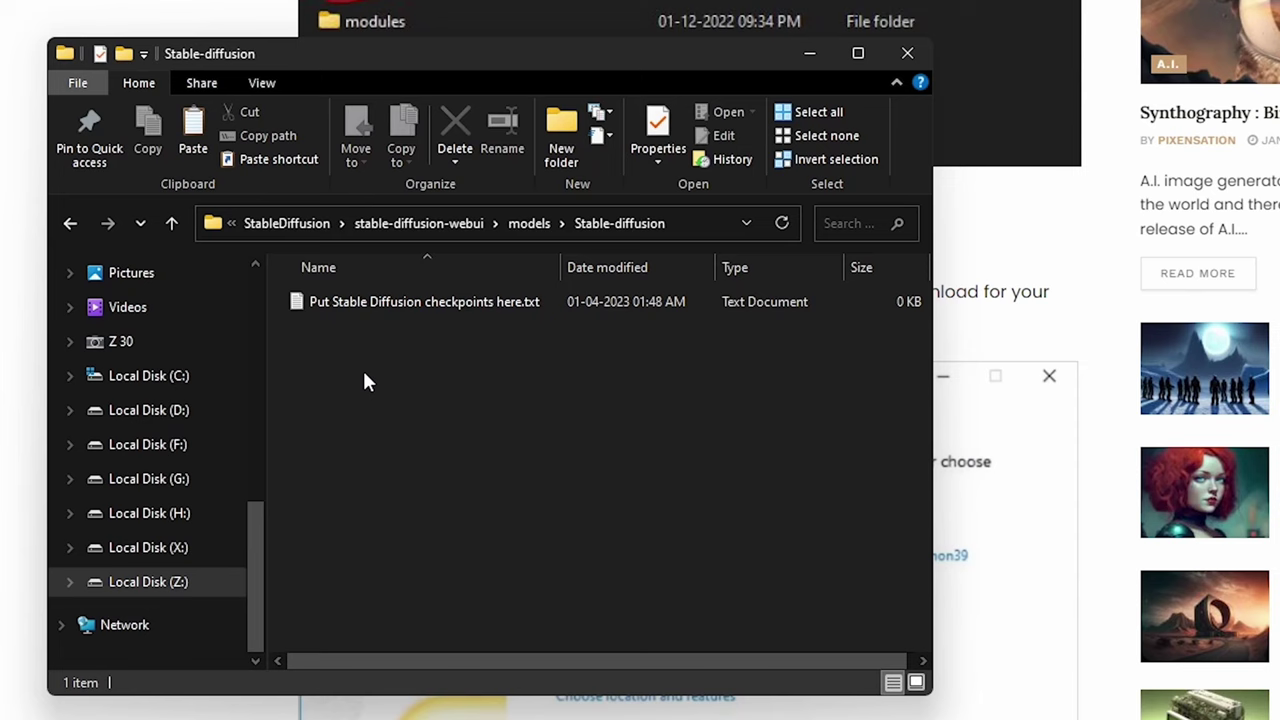
{"action": "key", "text": "ctrl+v"}
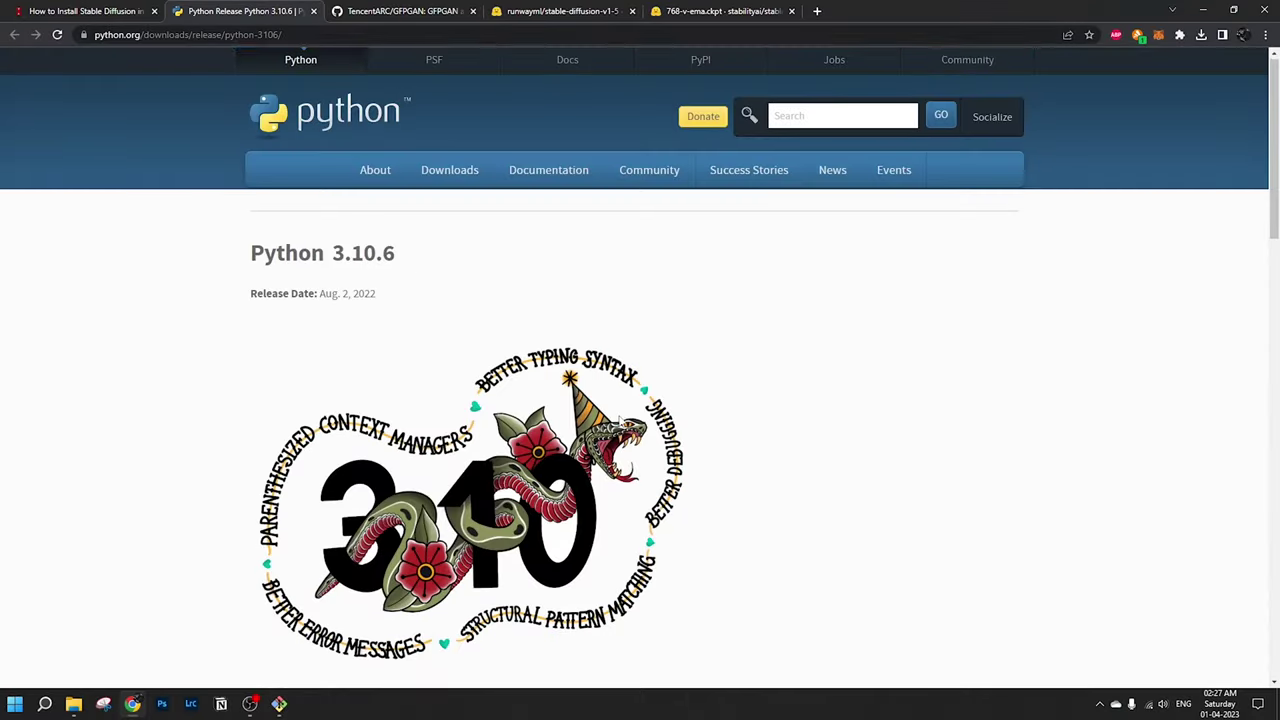
Step: Scroll down to the Files table listing the Windows installer (64-bit)
{"action": "scroll", "coordinate": [620, 421], "scroll_direction": "down", "scroll_amount": 15}
{"action": "scroll", "coordinate": [620, 421], "scroll_direction": "down", "scroll_amount": 3}
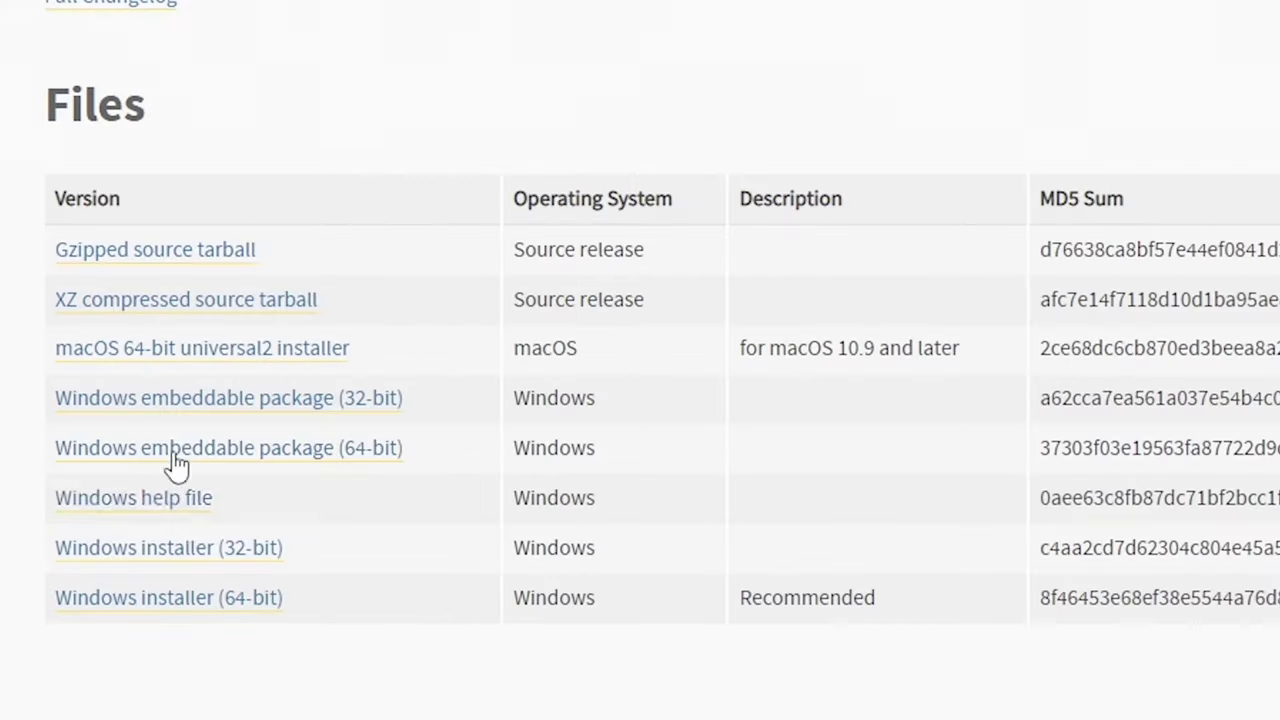
Step: Download and run the 64-bit Python 3.10.6 installer, then cancel its Modify Setup without changes
{"action": "left_click", "coordinate": [157, 605]}
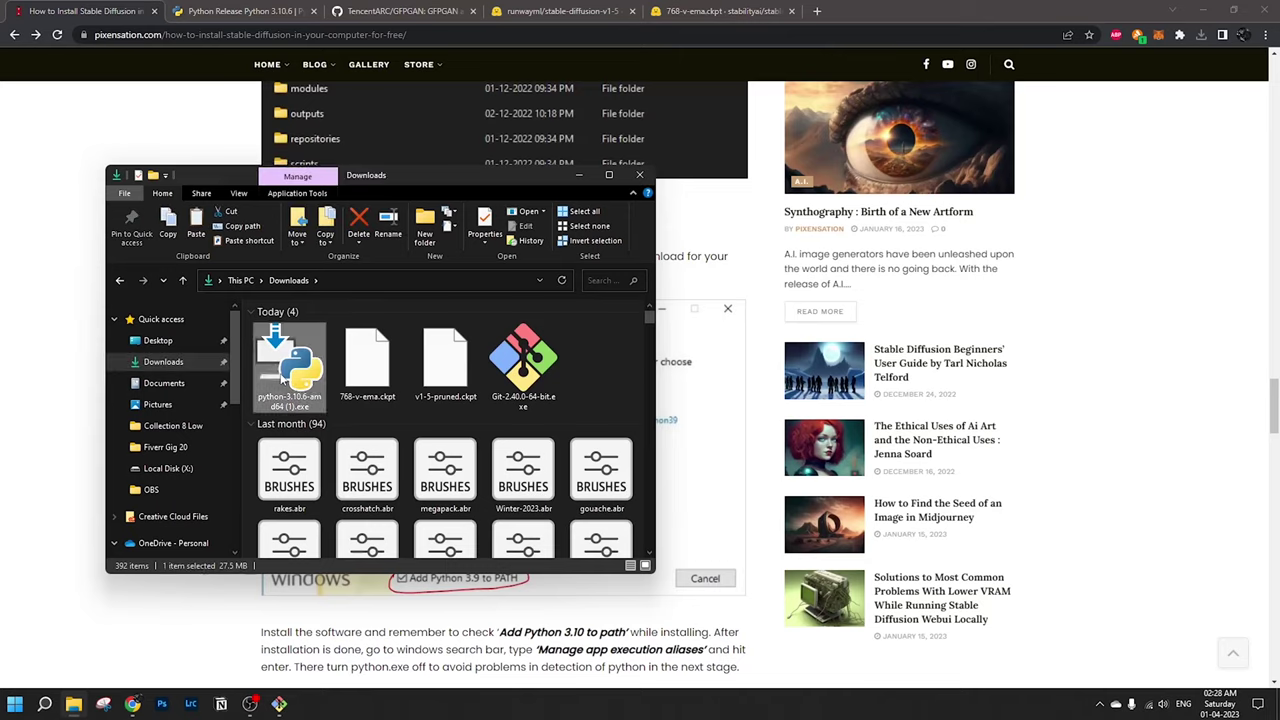
{"action": "double_click", "coordinate": [285, 370]}
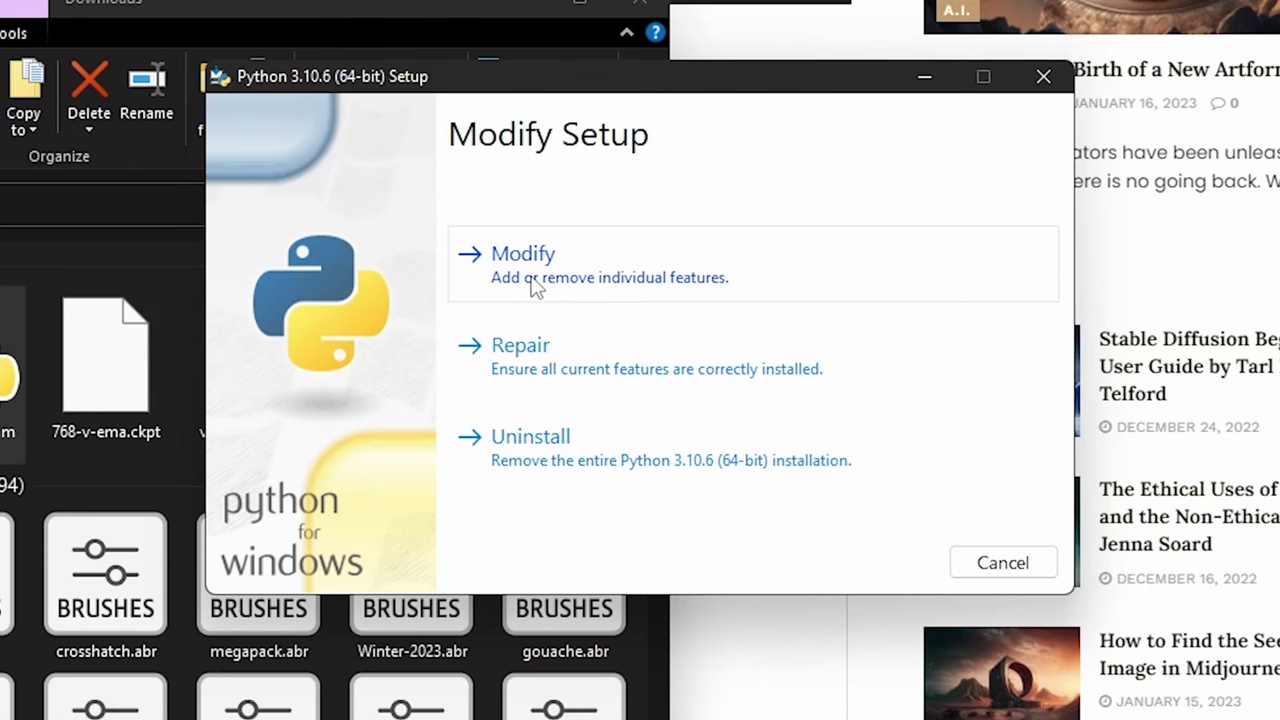
{"action": "key", "text": "Escape"}
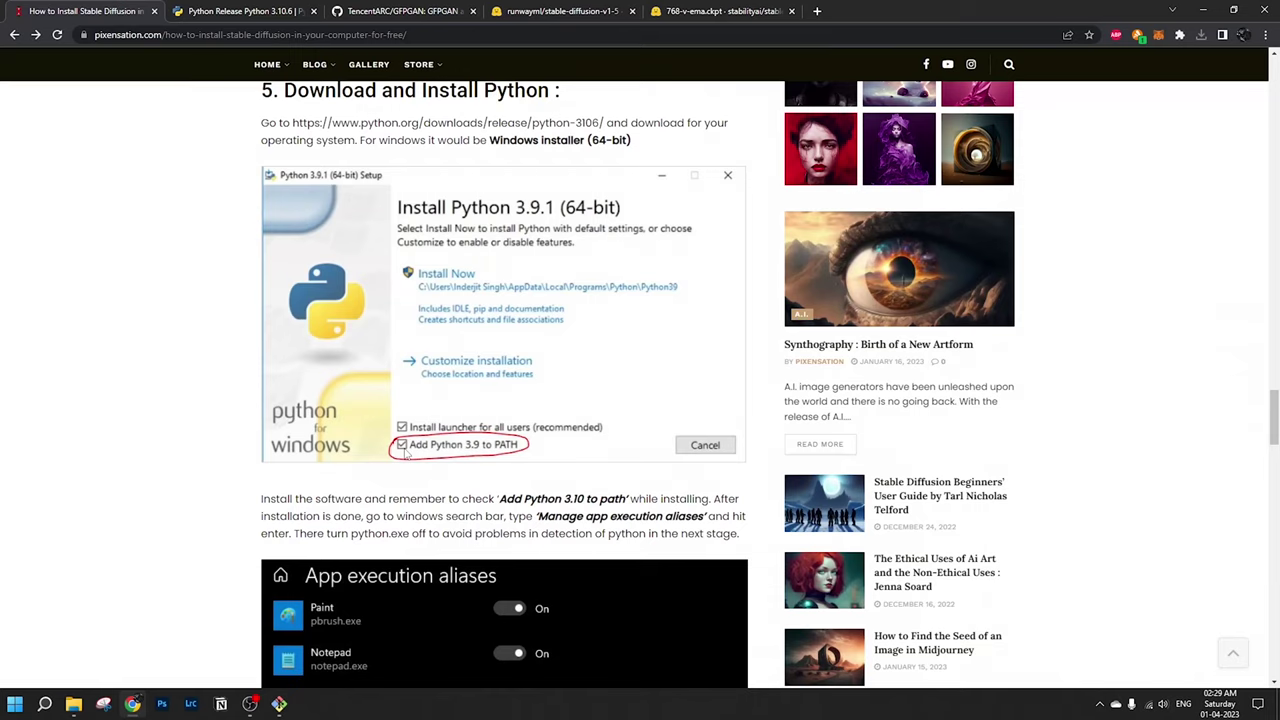
Step: Turn off the App Installer python.exe alias in 'Manage app execution aliases', then close Settings
{"action": "scroll", "coordinate": [295, 484], "scroll_direction": "down", "scroll_amount": 3}
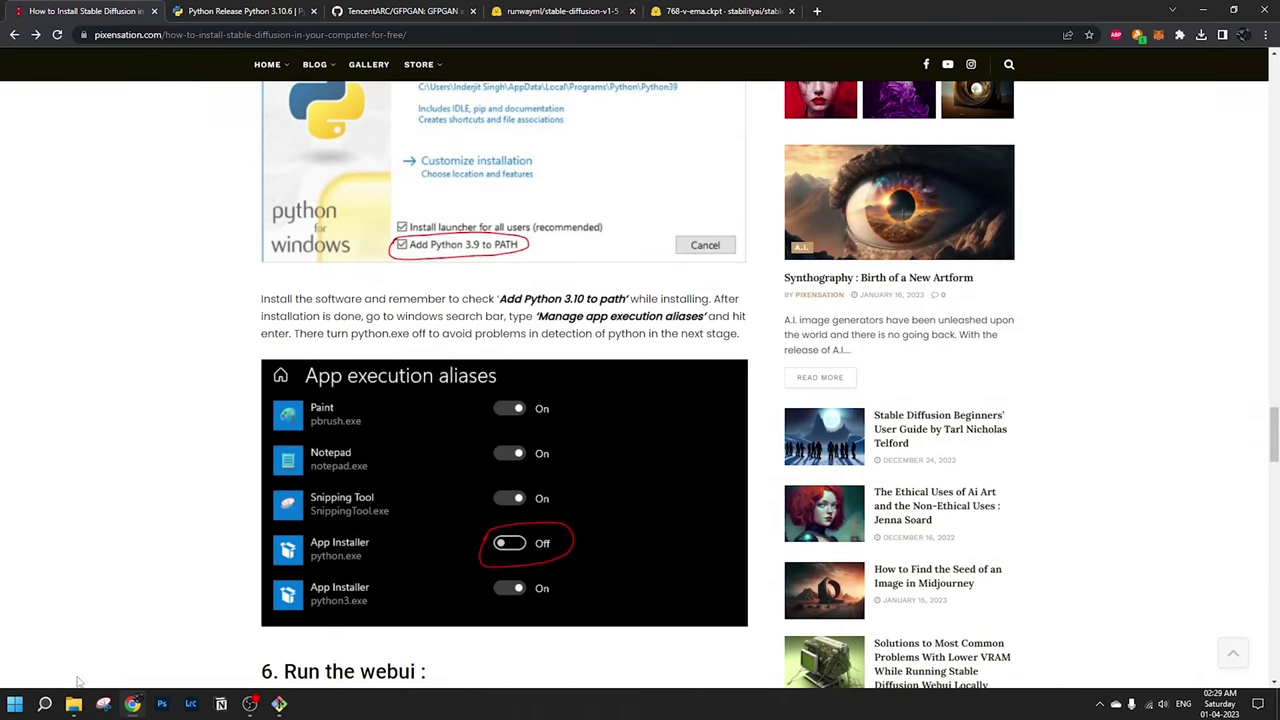
{"action": "left_click", "coordinate": [47, 704]}
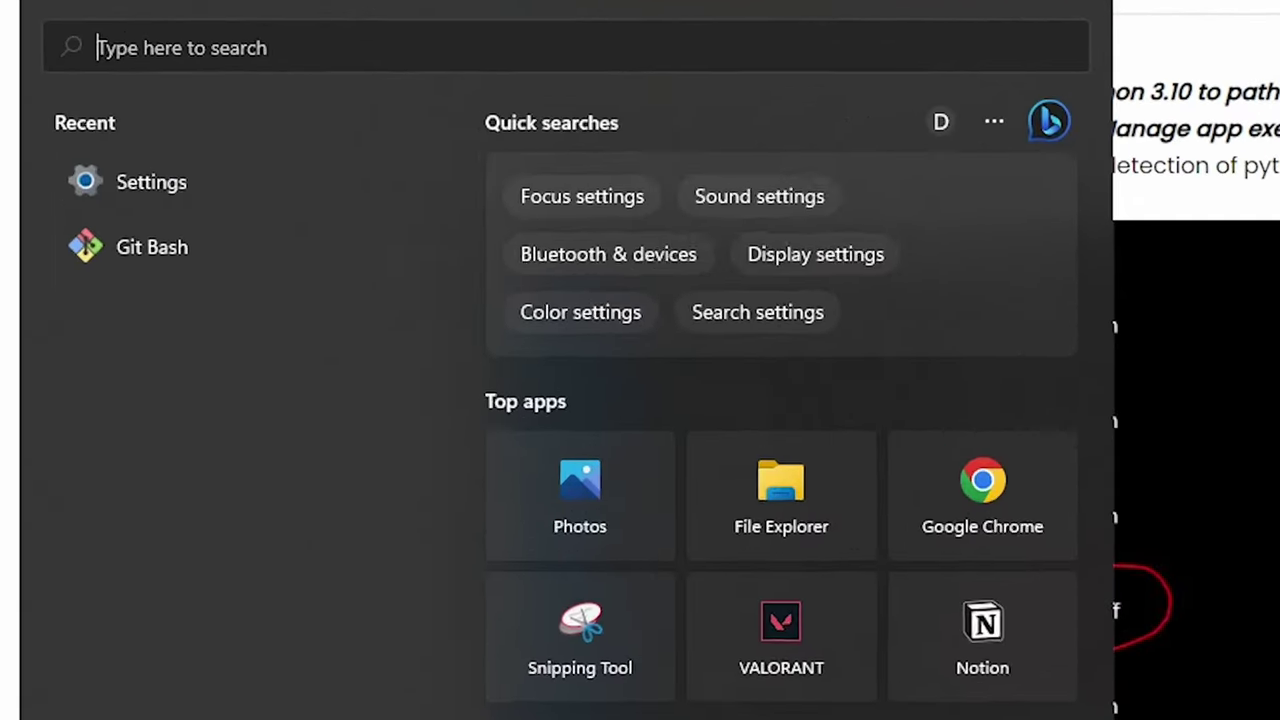
{"action": "type", "text": "manage"}
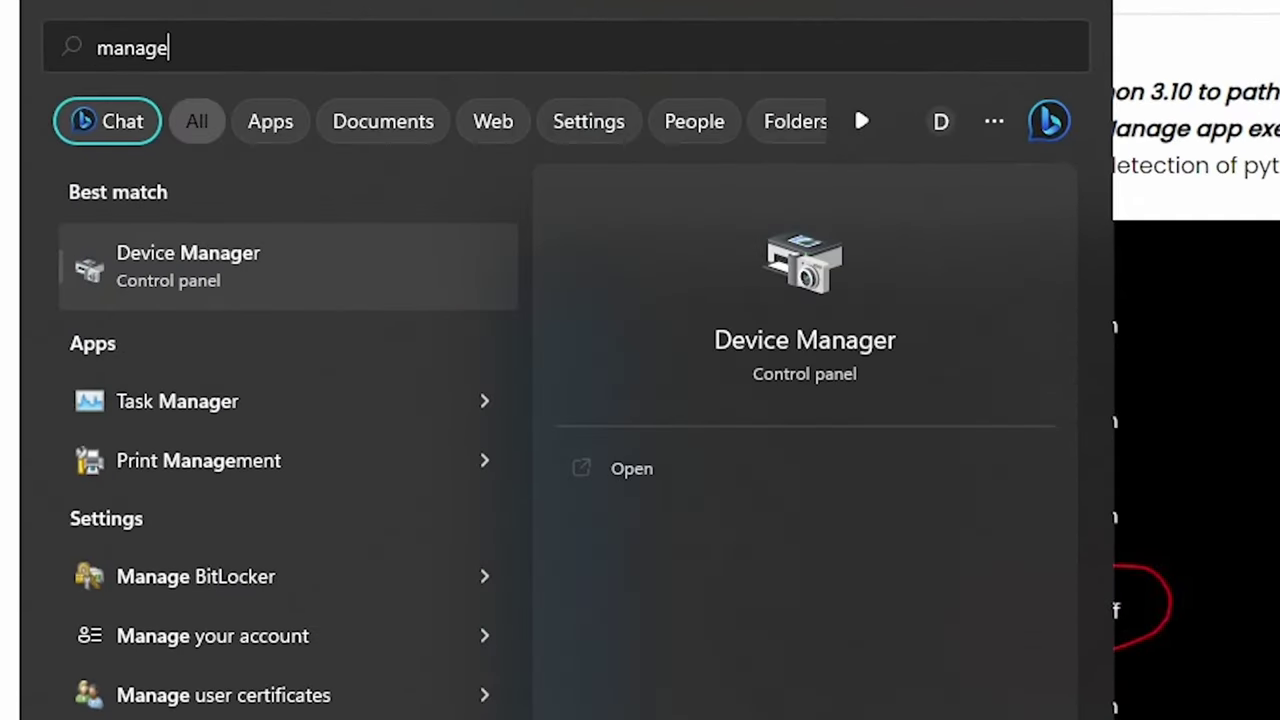
{"action": "type", "text": " app"}
{"action": "key", "text": "Tab"}
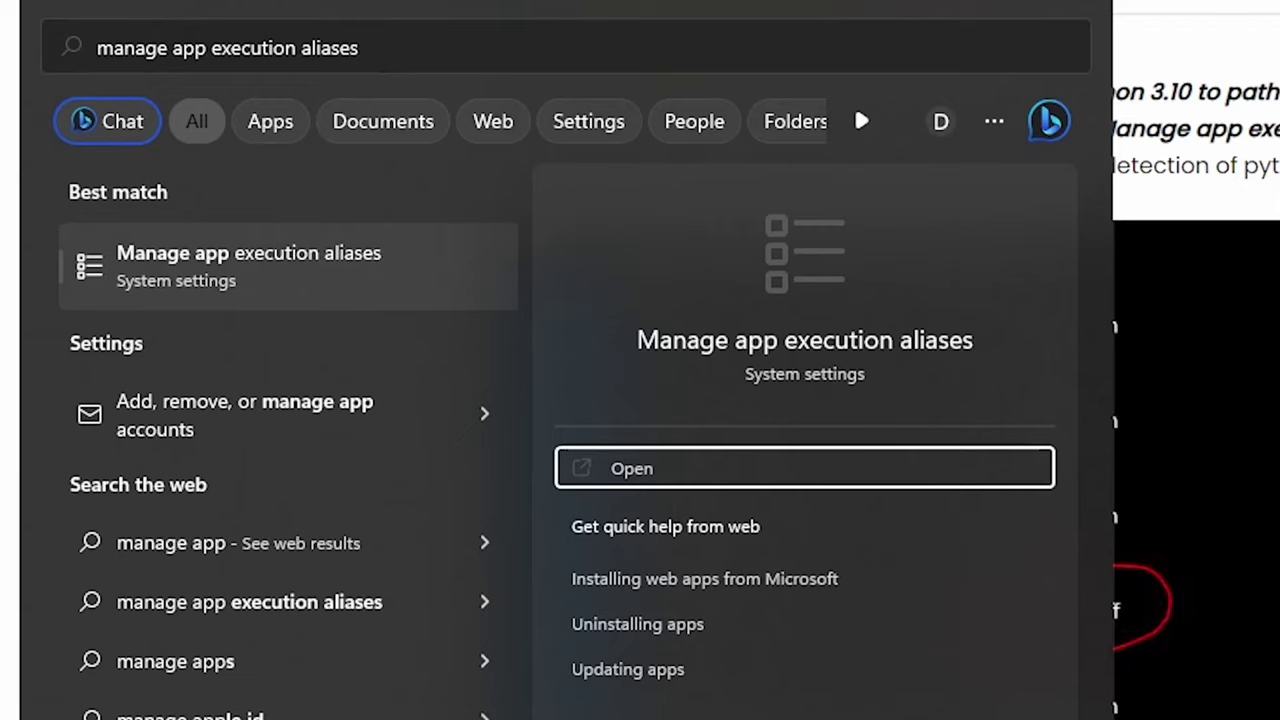
{"action": "key", "text": "Return"}
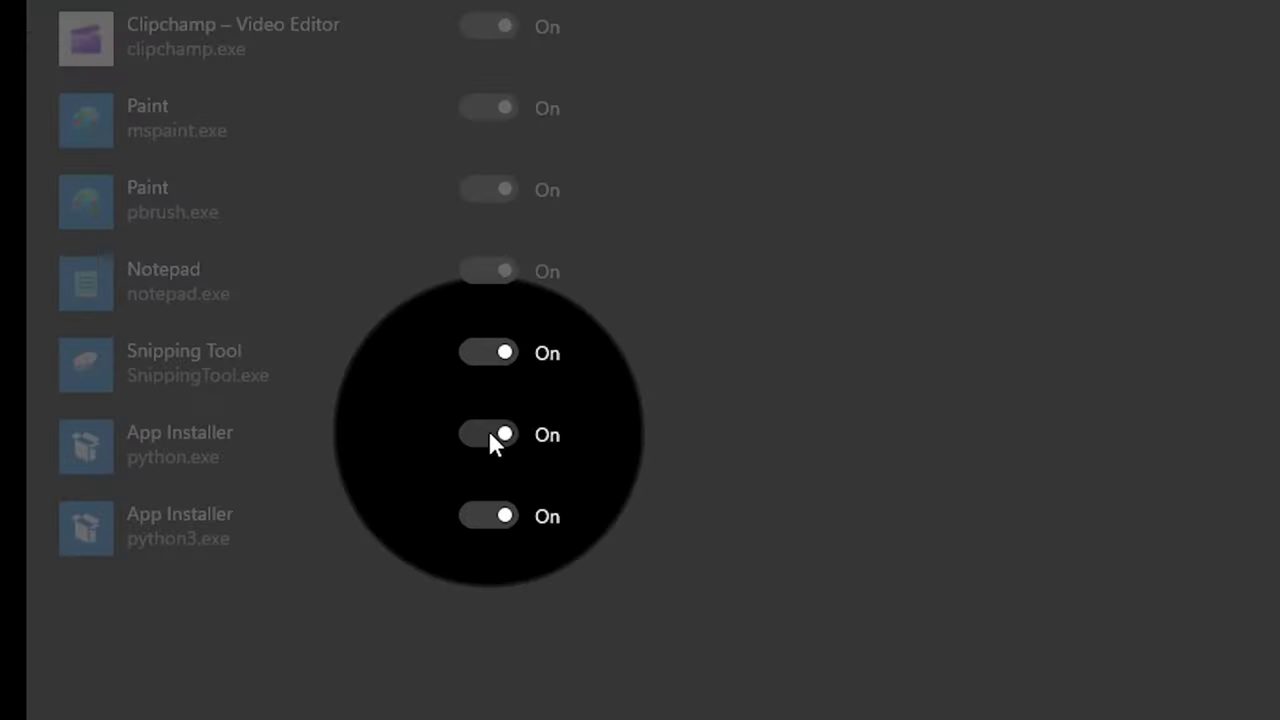
{"action": "left_click", "coordinate": [489, 434]}
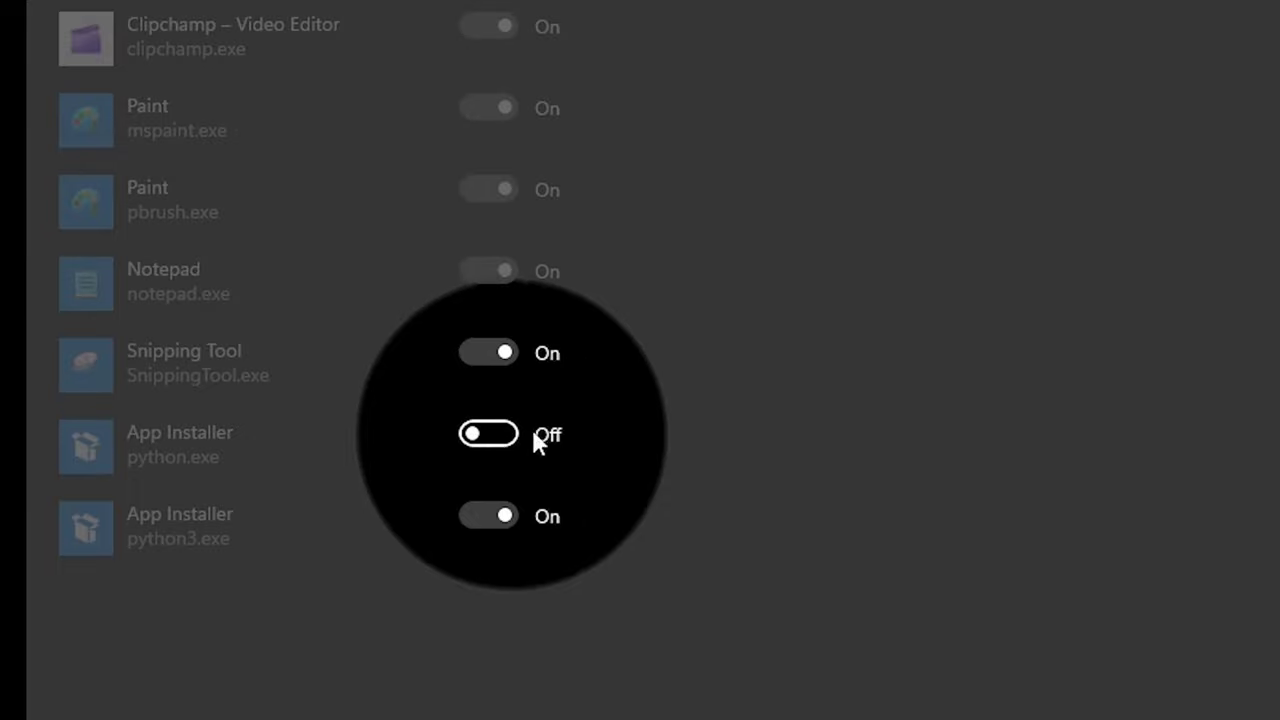
{"action": "left_click", "coordinate": [1265, 12]}
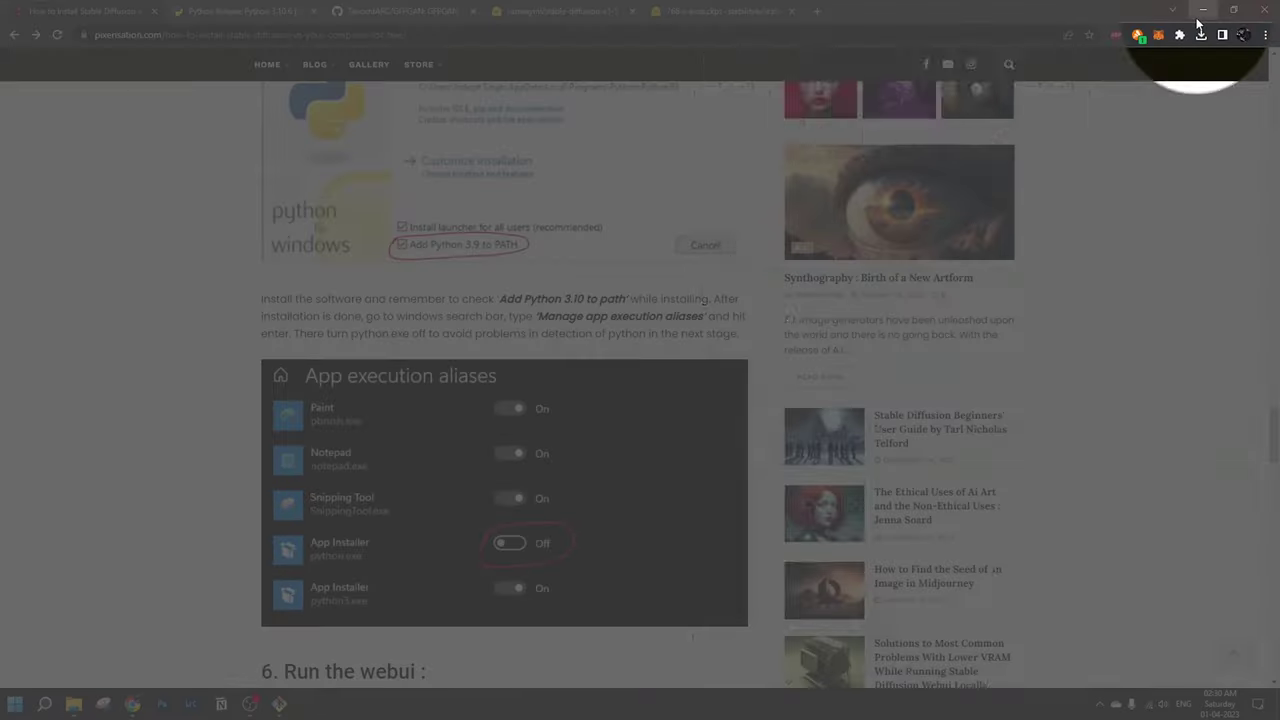
{"action": "scroll", "coordinate": [640, 455], "scroll_direction": "down", "scroll_amount": 5}
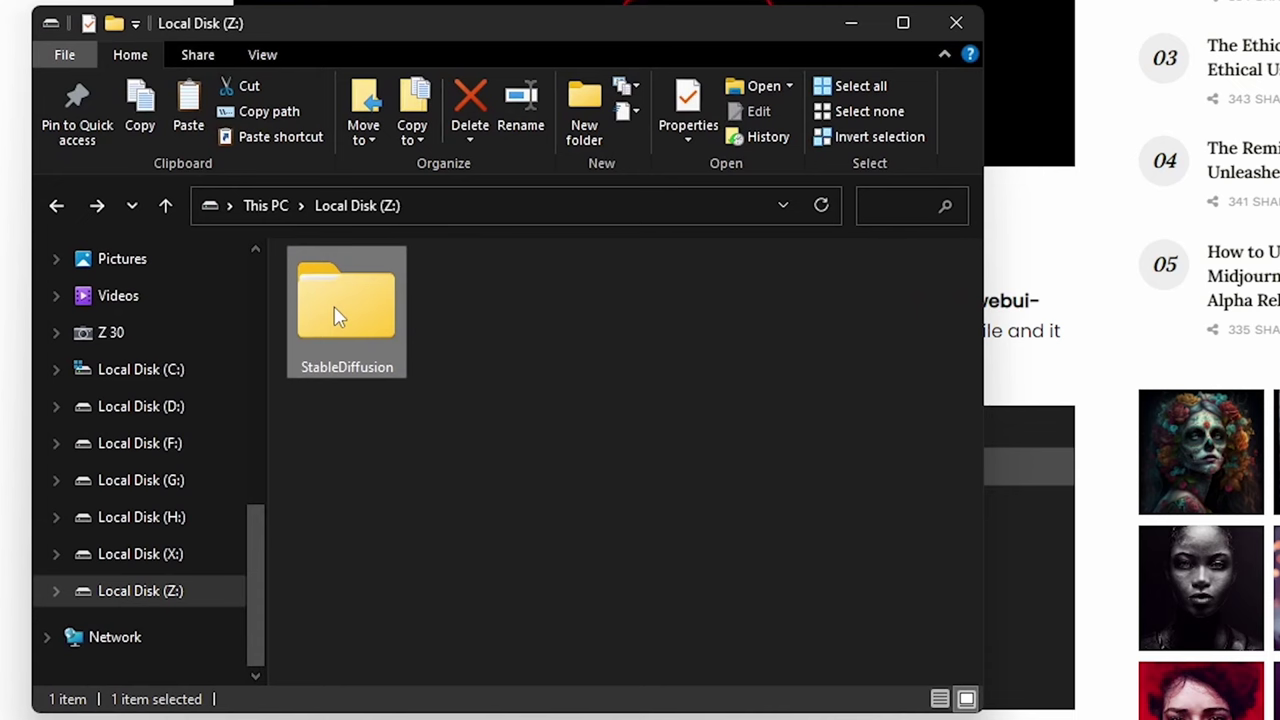
Step: Open StableDiffusion\stable-diffusion-webui on drive Z and maximize the Explorer window
{"action": "double_click", "coordinate": [337, 316]}
{"action": "double_click", "coordinate": [362, 289]}
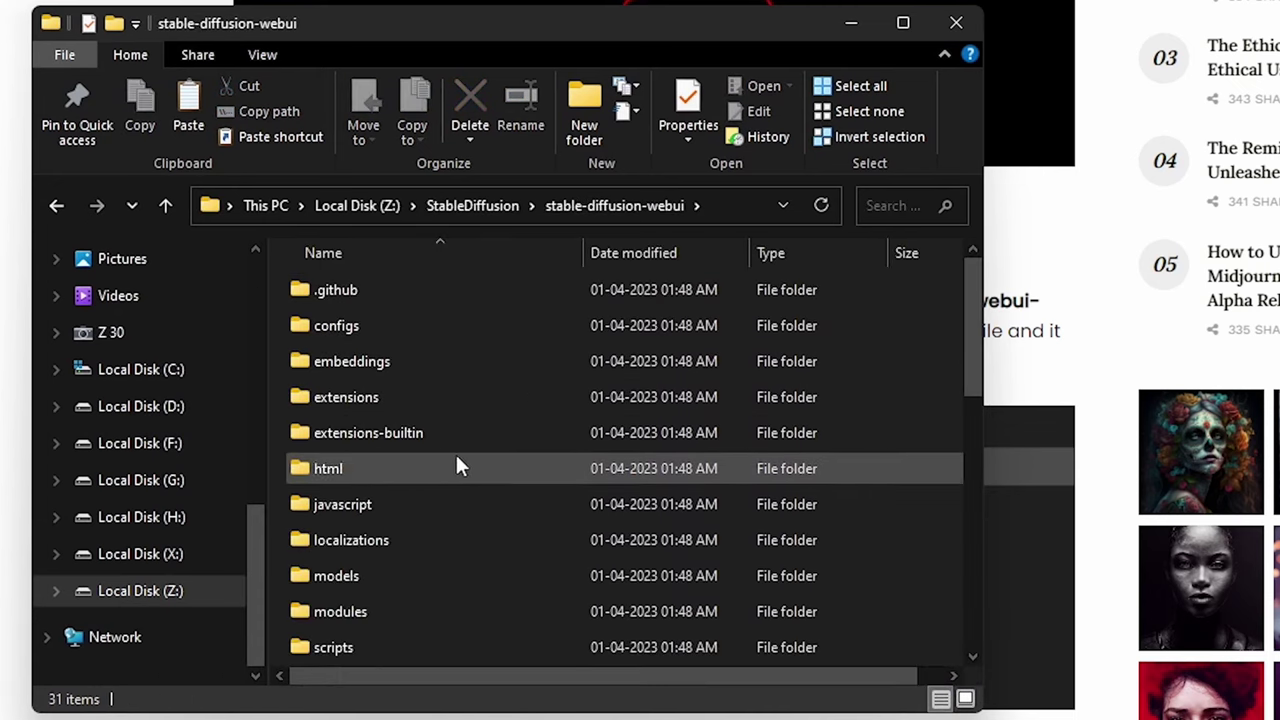
{"action": "left_click", "coordinate": [905, 26]}
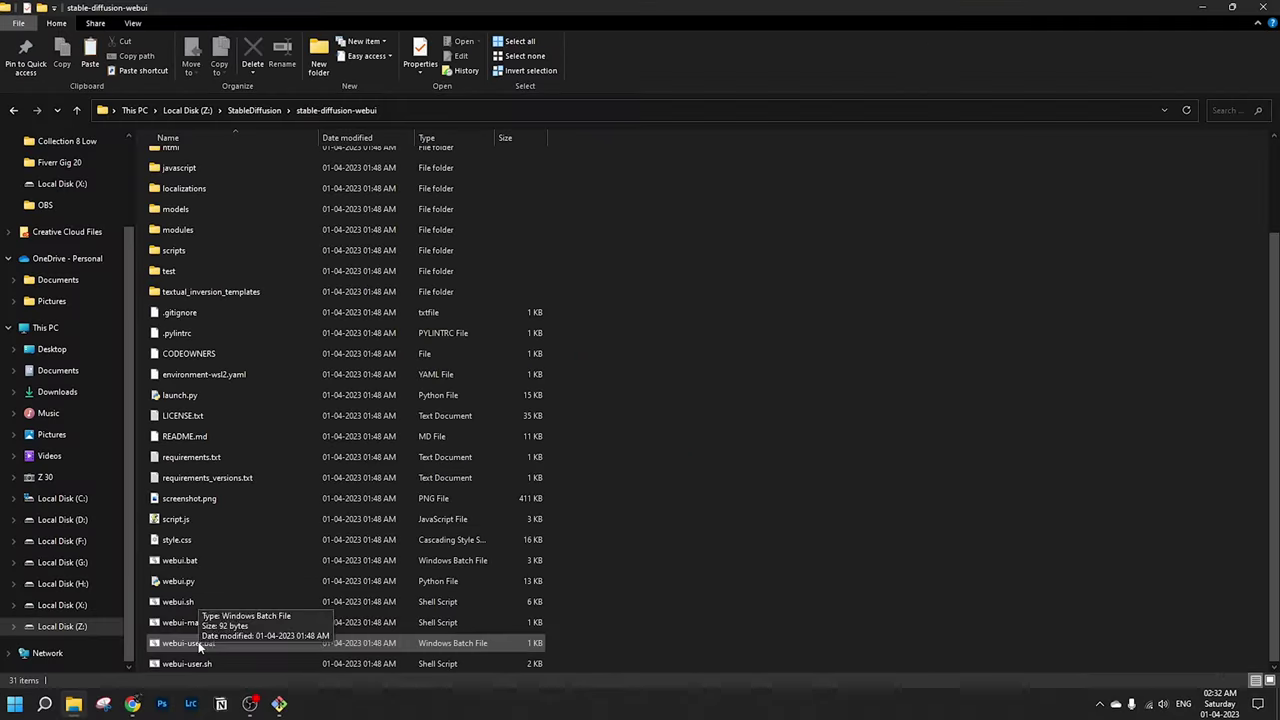
{"action": "double_click", "coordinate": [163, 624]}
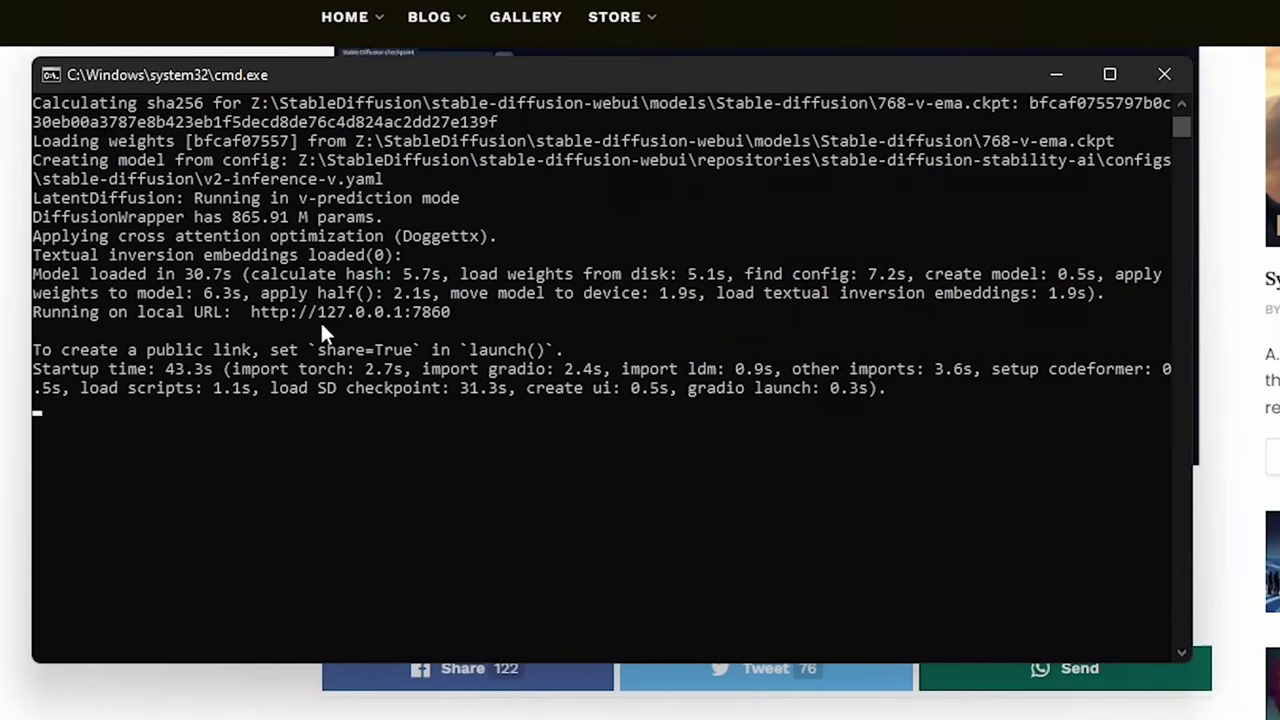
{"action": "left_click_drag", "start_coordinate": [248, 310], "coordinate": [448, 313]}
Step: Load the copied local URL 127.0.0.1:7860 in a new Chrome tab
{"action": "key", "text": "ctrl+c"}
{"action": "left_click", "coordinate": [813, 11]}
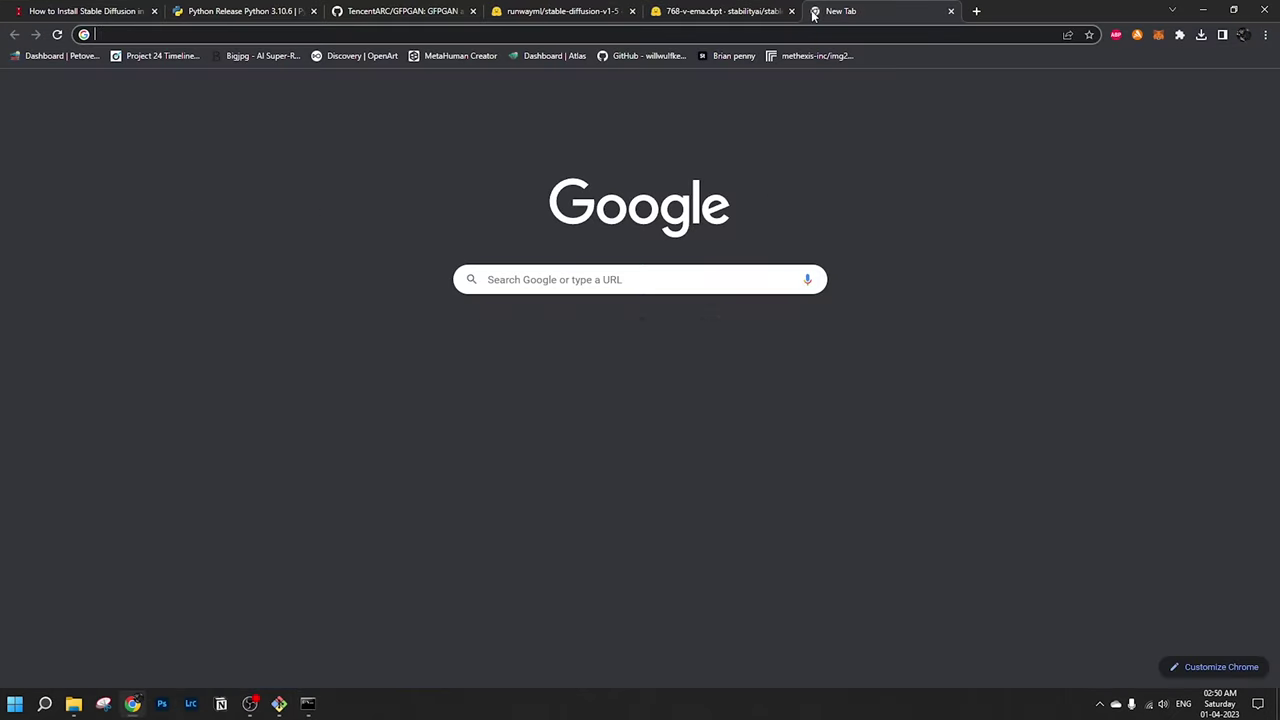
{"action": "key", "text": "ctrl+v"}
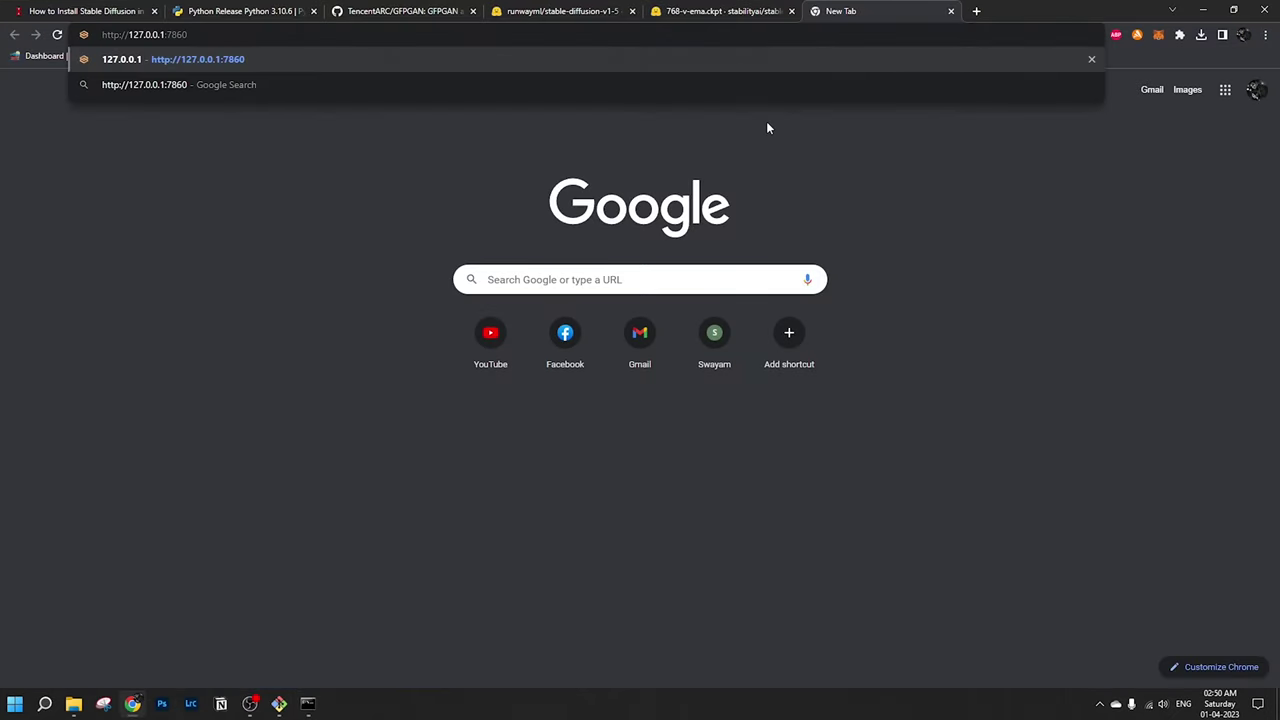
{"action": "key", "text": "Return"}
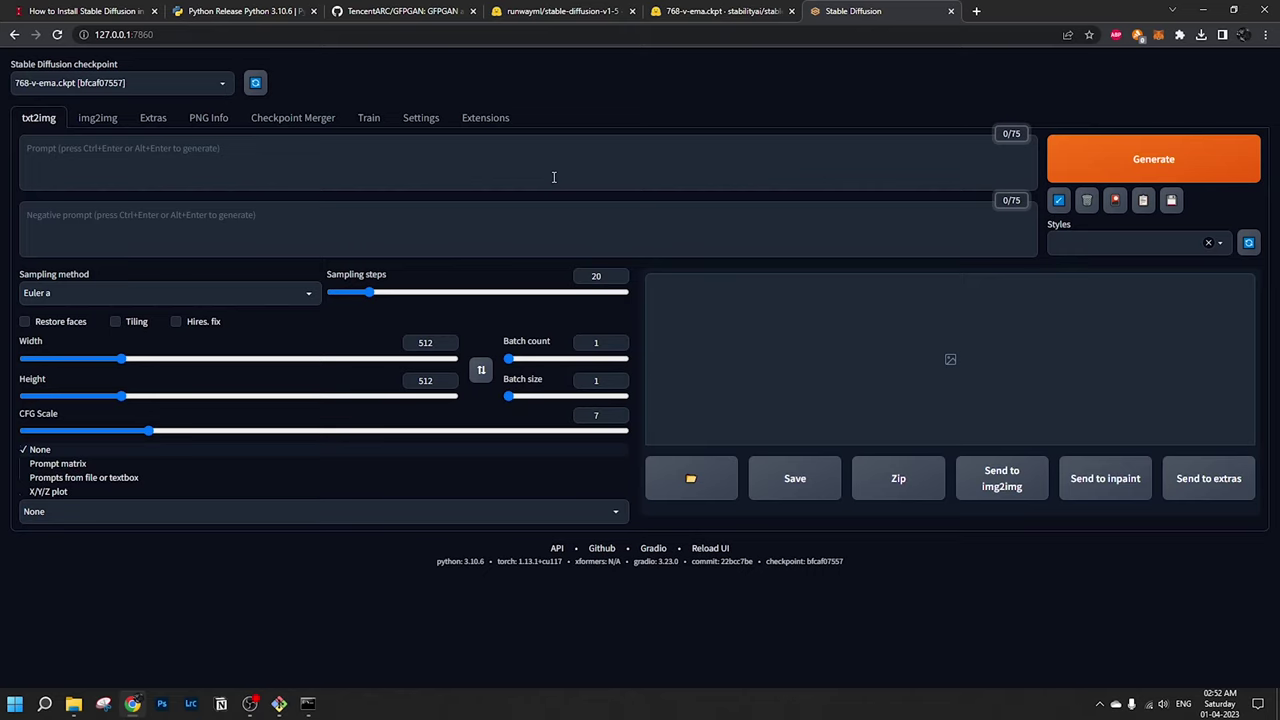
Step: Close the Python Release, TencentARC, runwayml and 768-v-ema tabs
{"action": "left_click", "coordinate": [313, 11]}
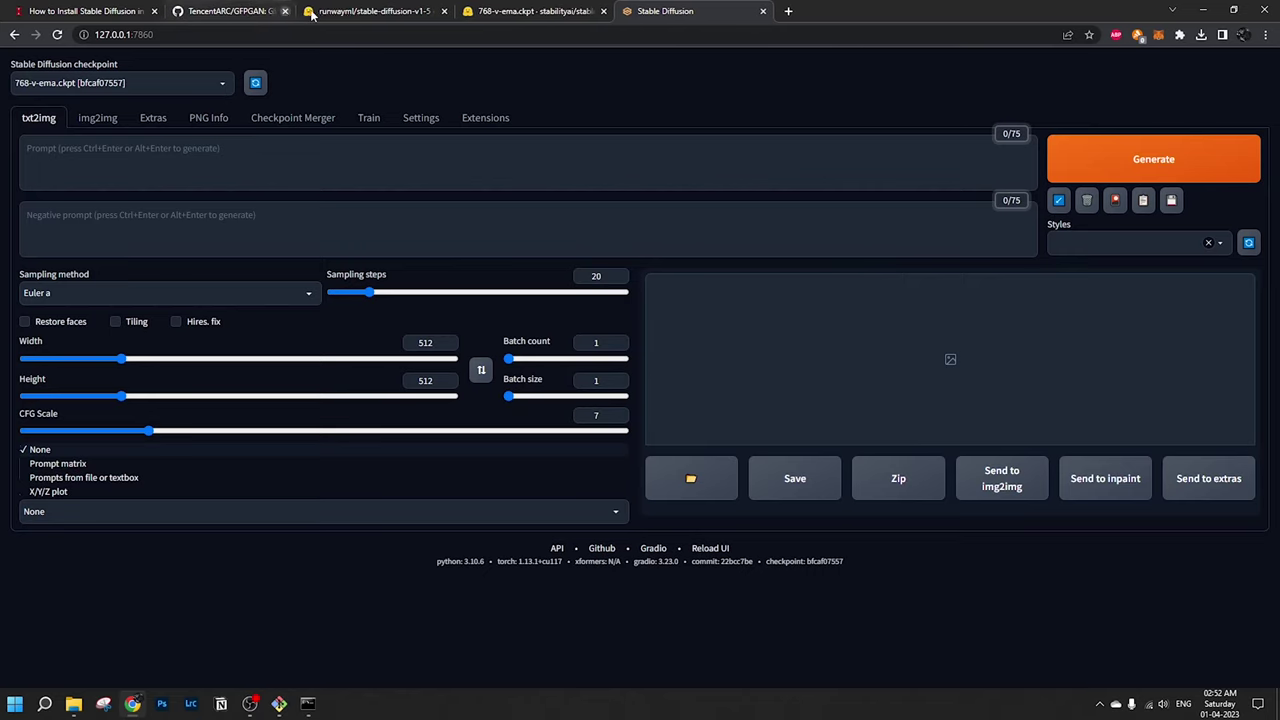
{"action": "left_click", "coordinate": [313, 11]}
{"action": "left_click", "coordinate": [313, 11]}
{"action": "left_click", "coordinate": [313, 11]}
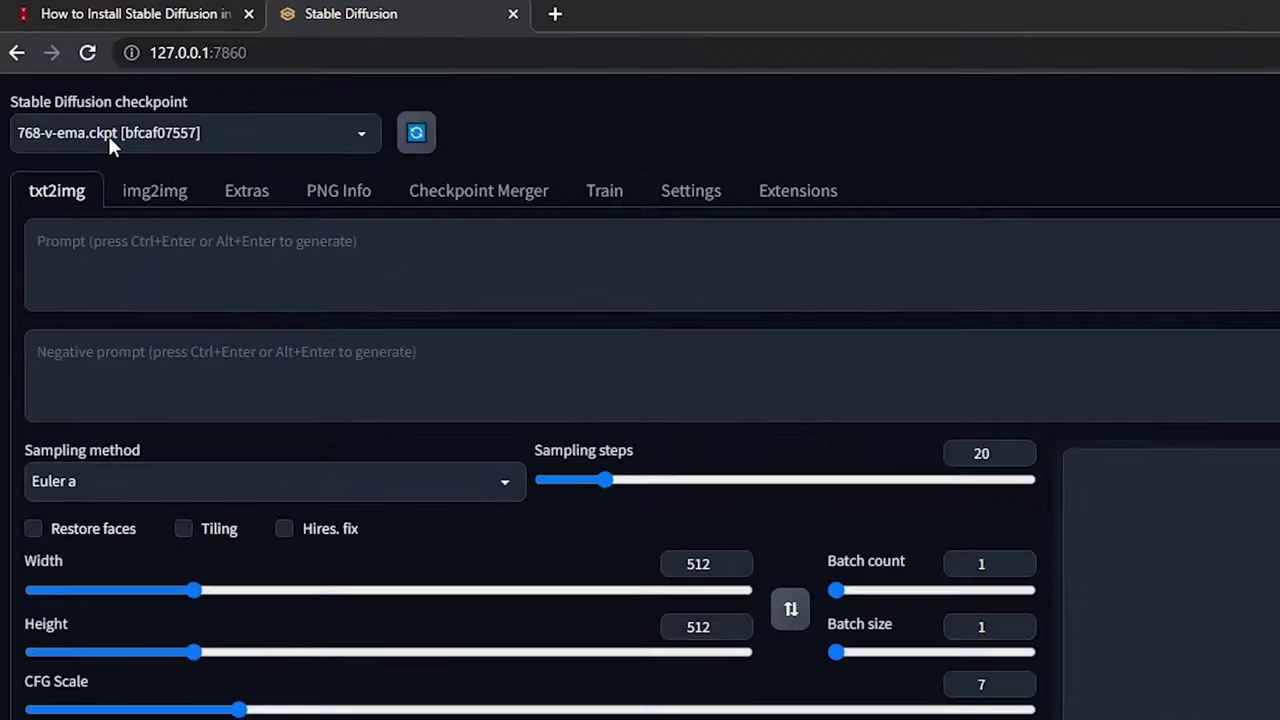
Step: Switch the checkpoint to v1-5-pruned.ckpt and enter the prompt 'A tabby cat with black suit and red tie'
{"action": "left_click", "coordinate": [69, 82]}
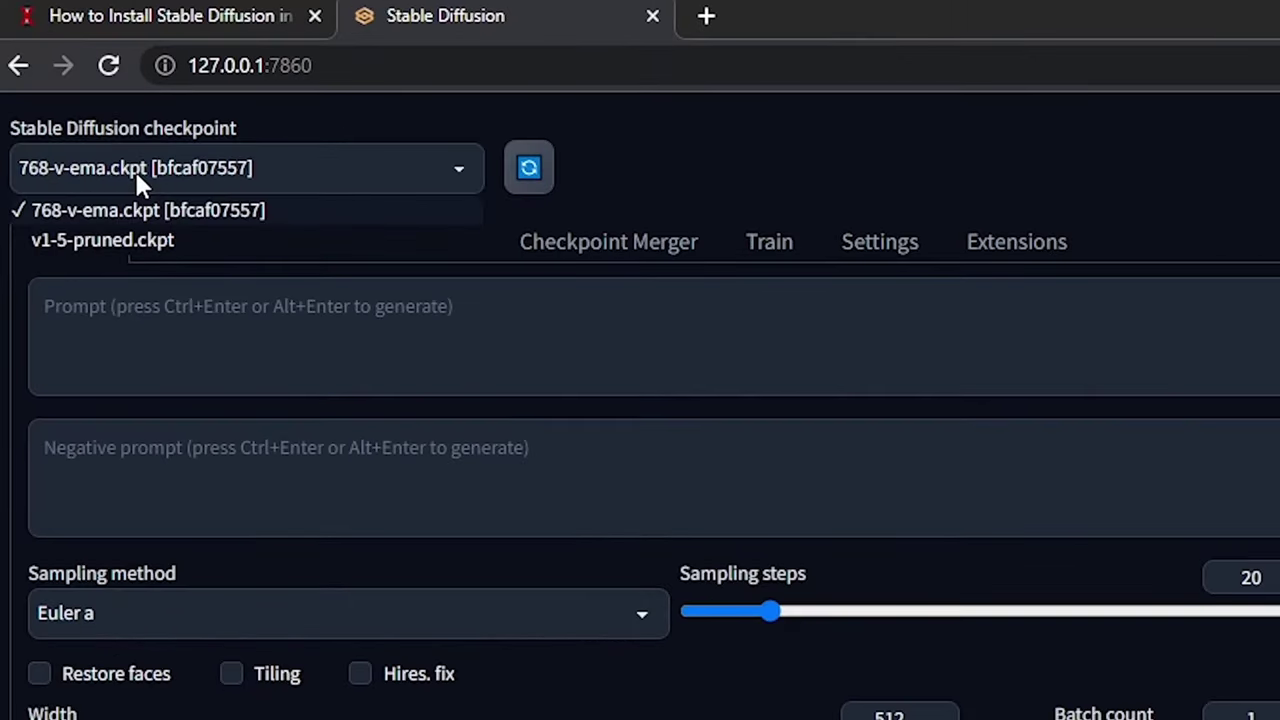
{"action": "left_click", "coordinate": [101, 241]}
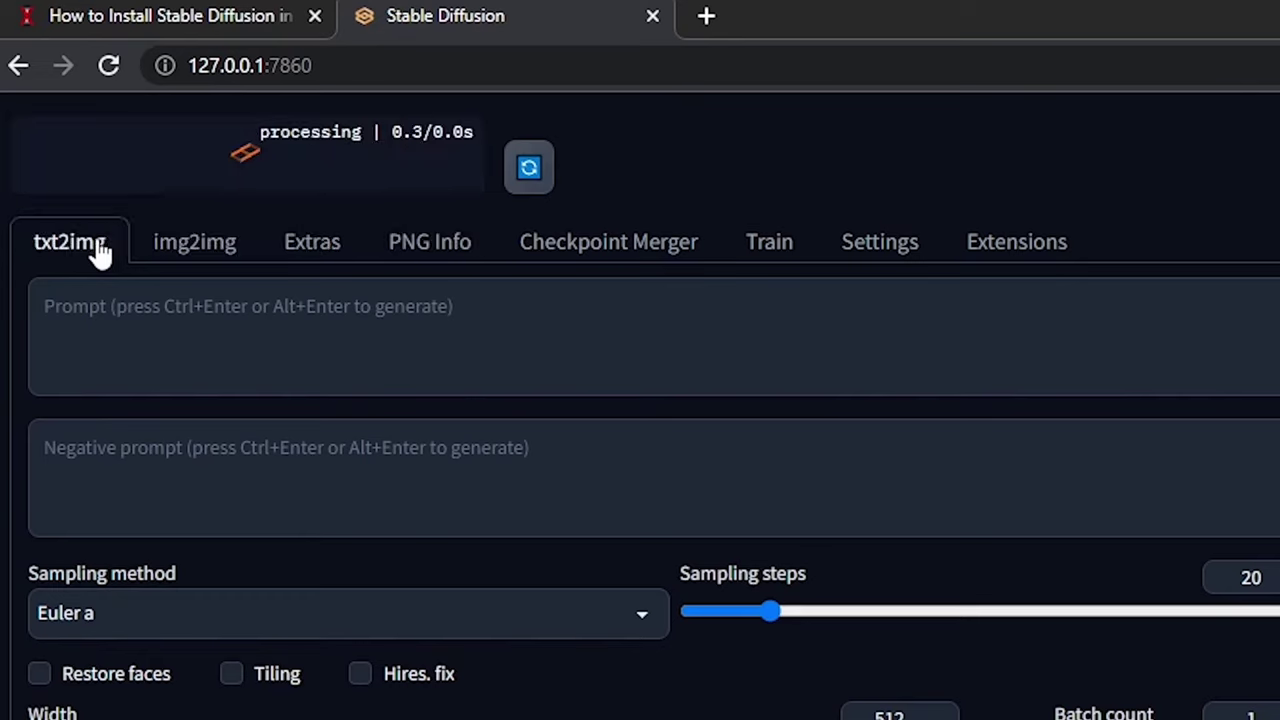
{"action": "left_click", "coordinate": [226, 311]}
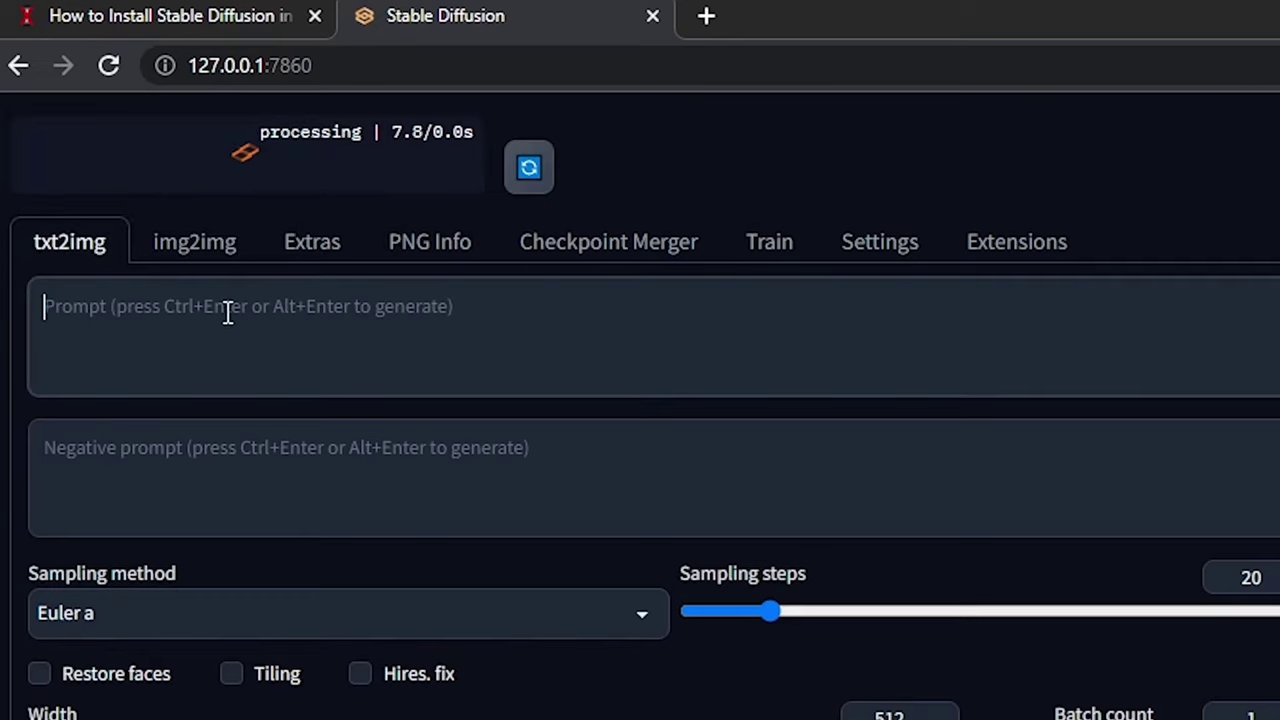
{"action": "type", "text": "a"}
{"action": "key", "text": "BackSpace"}
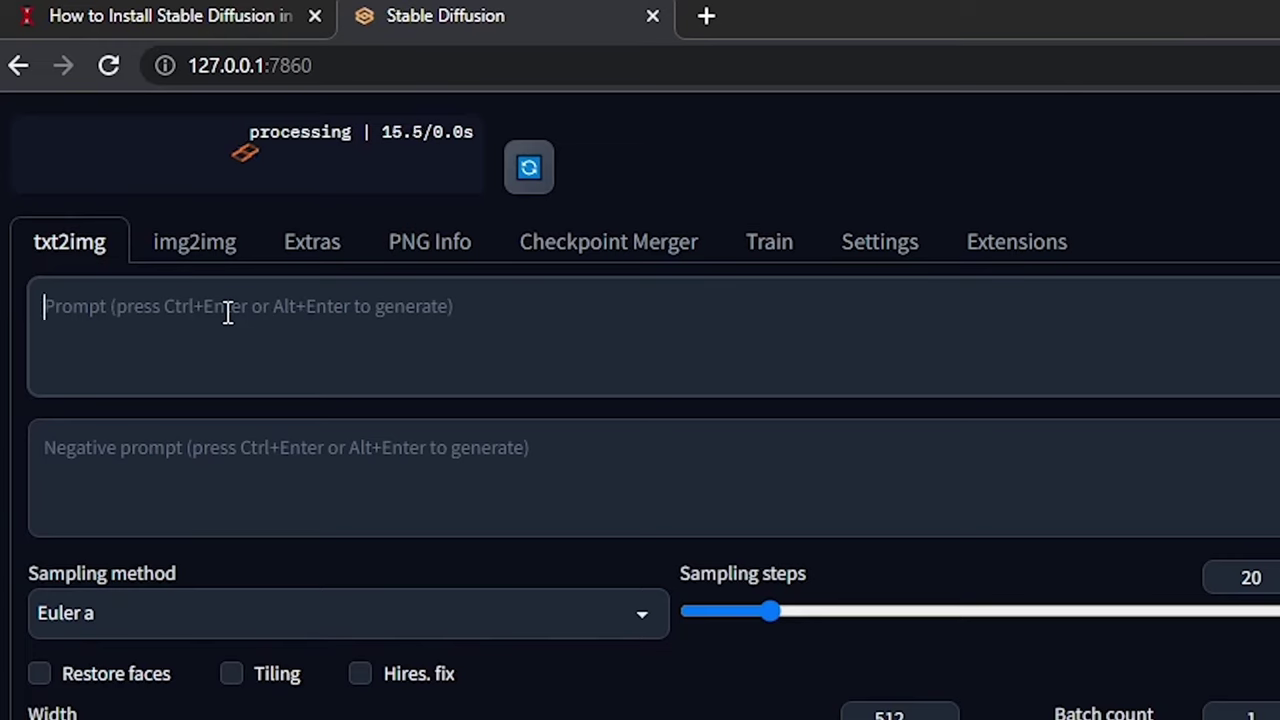
{"action": "type", "text": "A"}
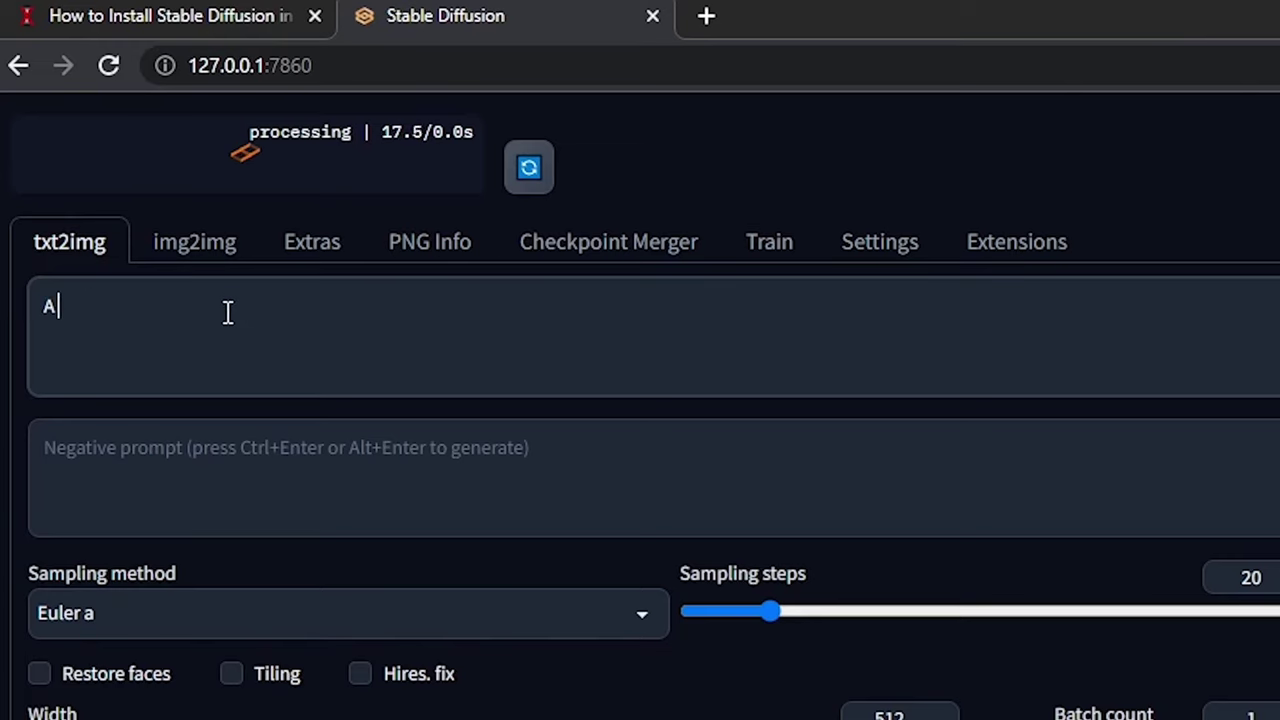
{"action": "type", "text": " tabby cat with black suit and res tie"}
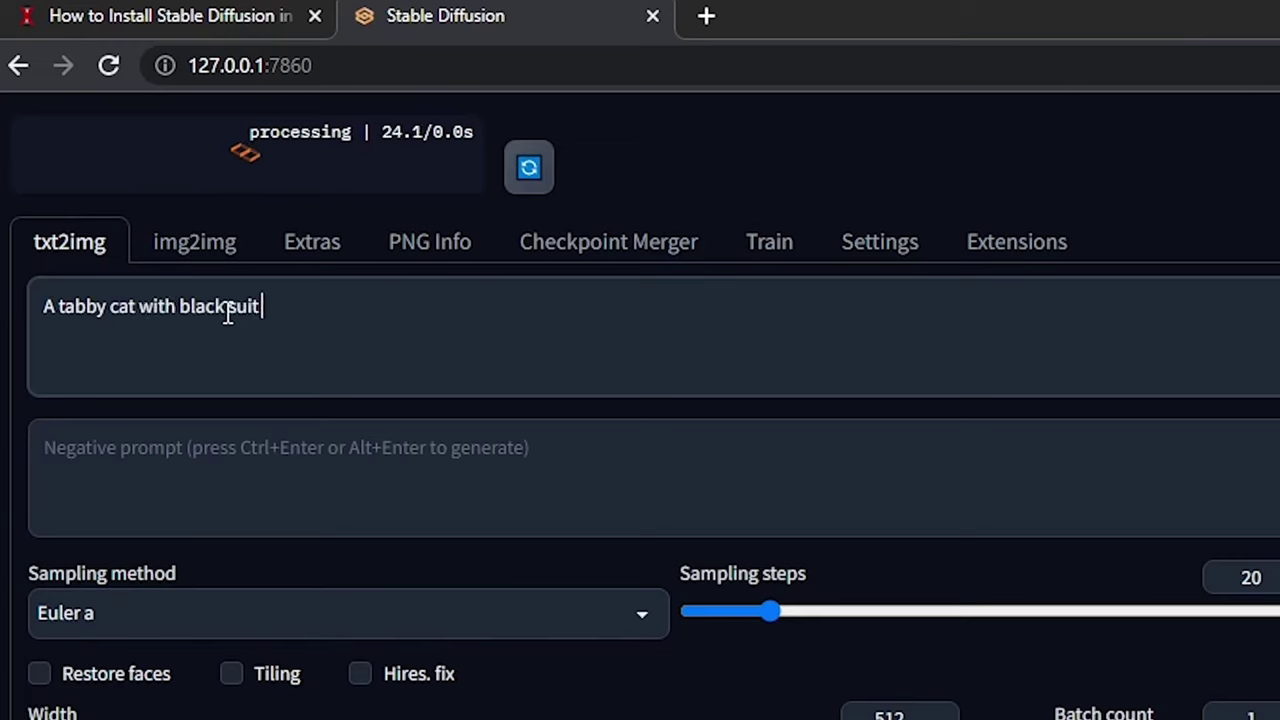
{"action": "key", "text": "BackSpace"}
{"action": "key", "text": "BackSpace"}
{"action": "key", "text": "BackSpace"}
{"action": "key", "text": "BackSpace"}
{"action": "key", "text": "BackSpace"}
{"action": "type", "text": "d tie"}
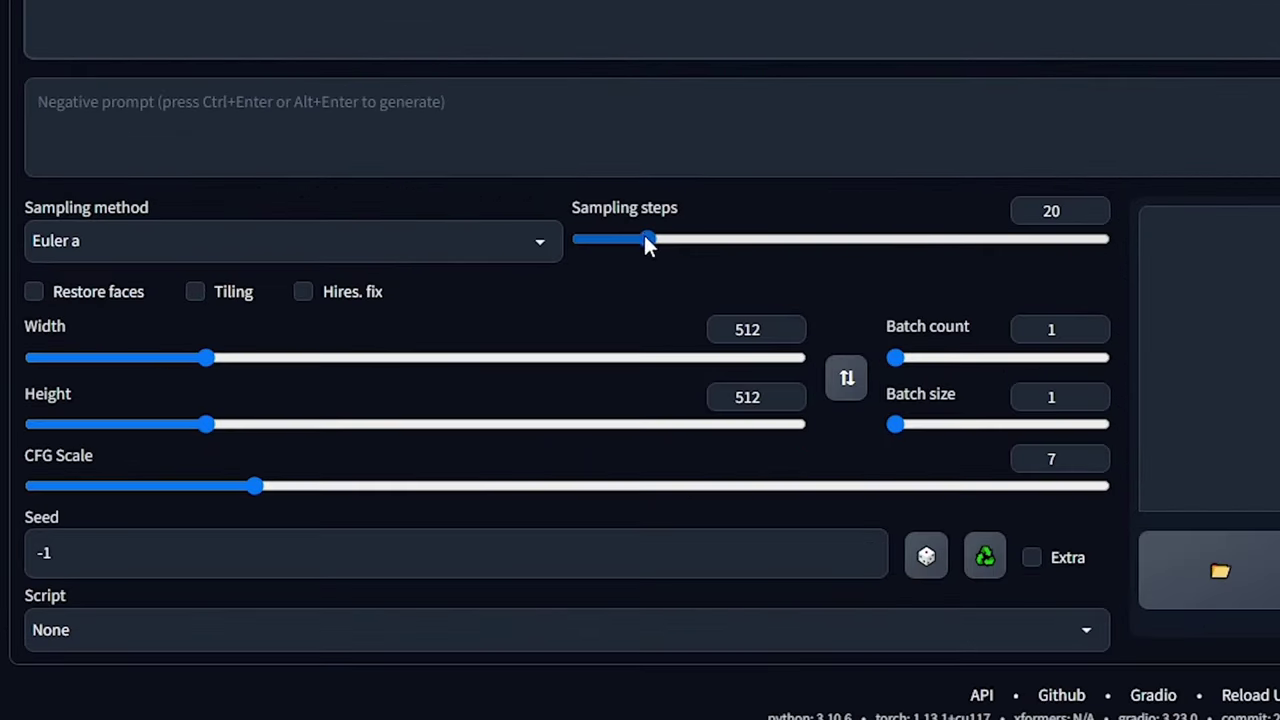
Step: Set sampling steps to 60 and batch count to 8
{"action": "left_click_drag", "start_coordinate": [546, 260], "coordinate": [700, 262]}
{"action": "left_click", "coordinate": [790, 250]}
{"action": "left_click", "coordinate": [157, 249]}
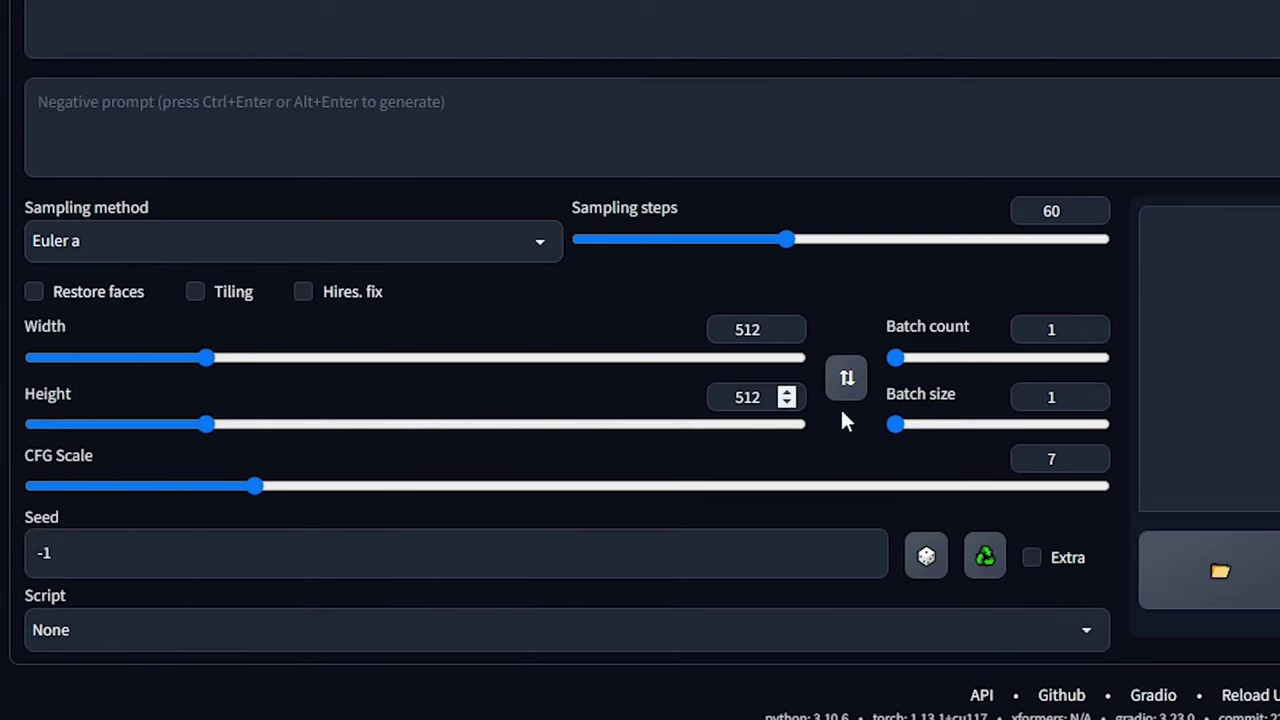
{"action": "mouse_move", "coordinate": [1090, 331]}
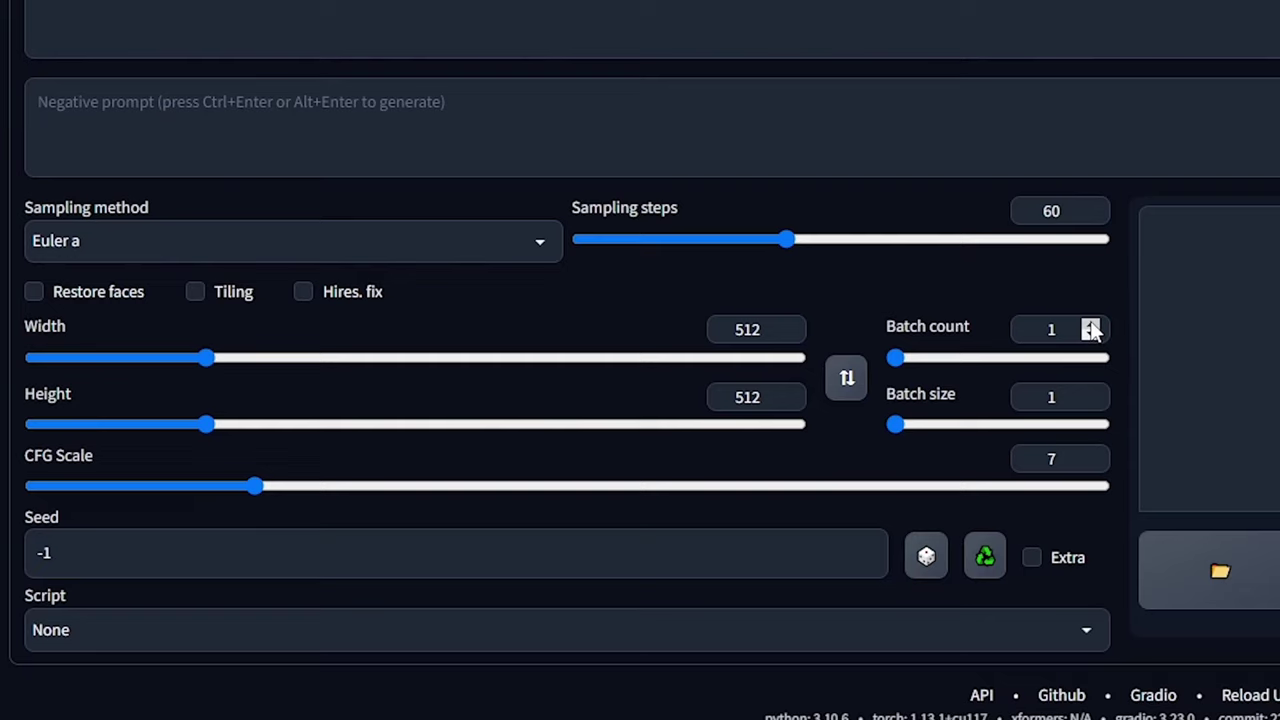
{"action": "left_click", "coordinate": [1090, 326]}
{"action": "left_click", "coordinate": [1090, 326]}
{"action": "left_click", "coordinate": [1090, 326]}
{"action": "left_click", "coordinate": [1090, 326]}
{"action": "left_click", "coordinate": [1090, 326]}
{"action": "left_click", "coordinate": [1090, 326]}
{"action": "left_click", "coordinate": [1090, 326]}
Step: Start generating the batch of eight tabby-cat images
{"action": "left_click", "coordinate": [1143, 162]}
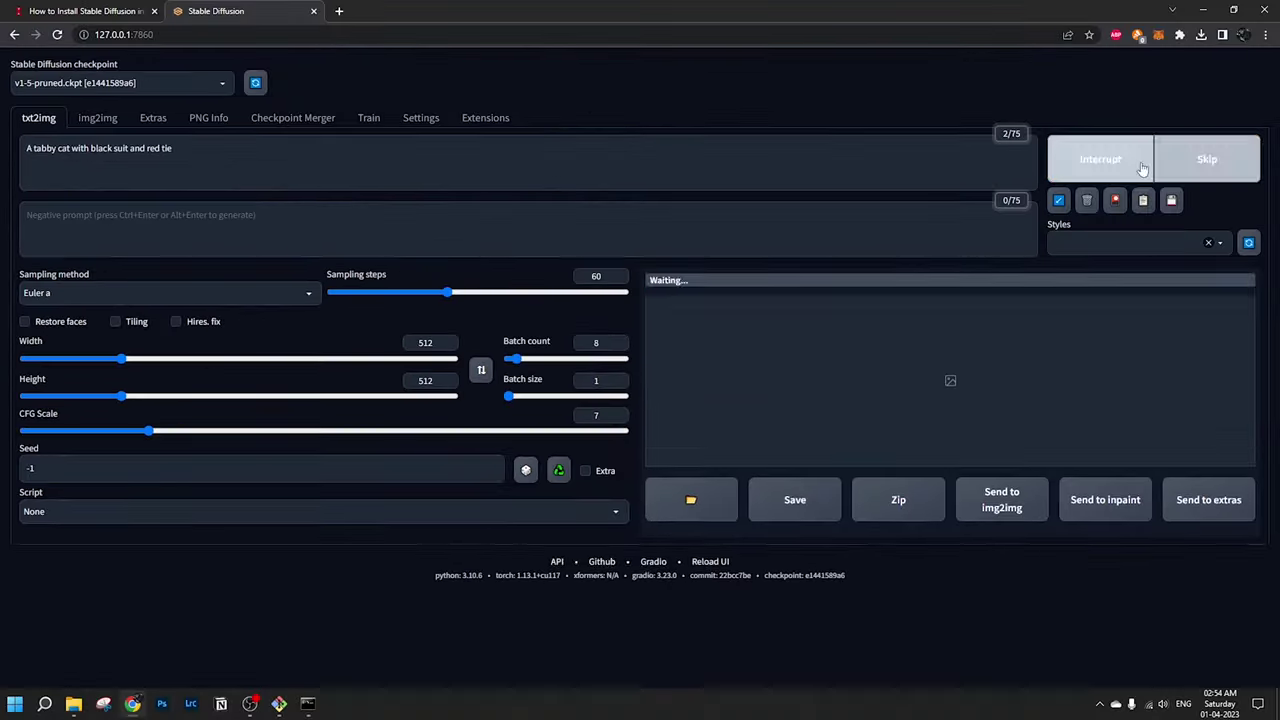